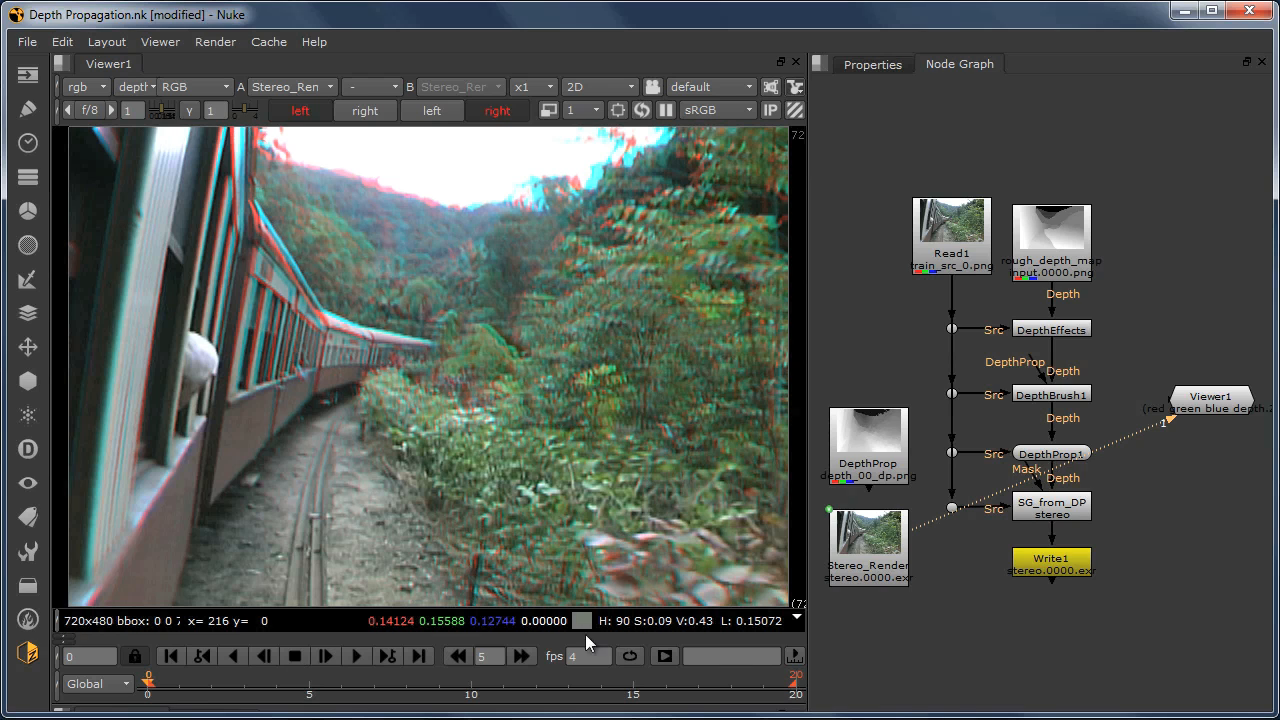
Step: Display the DepthProp node in the viewer and play its depth sequence
left_click(855, 450)
key("1")
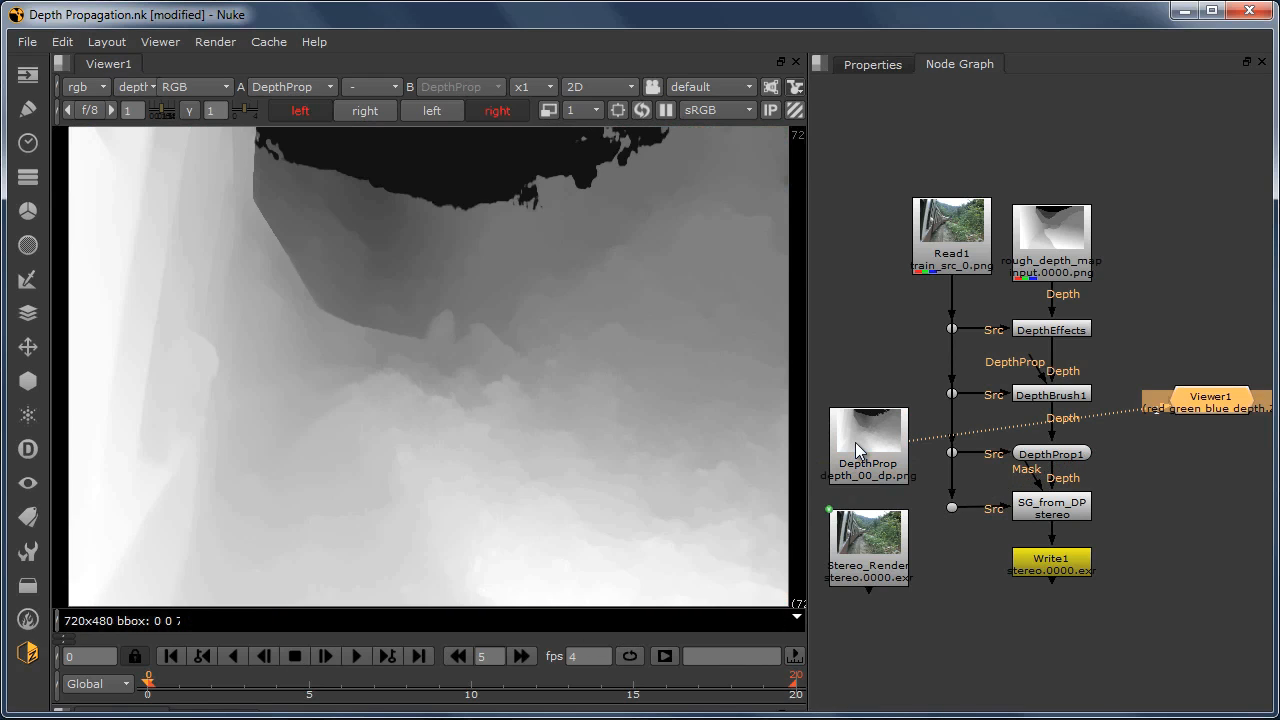
left_click(358, 654)
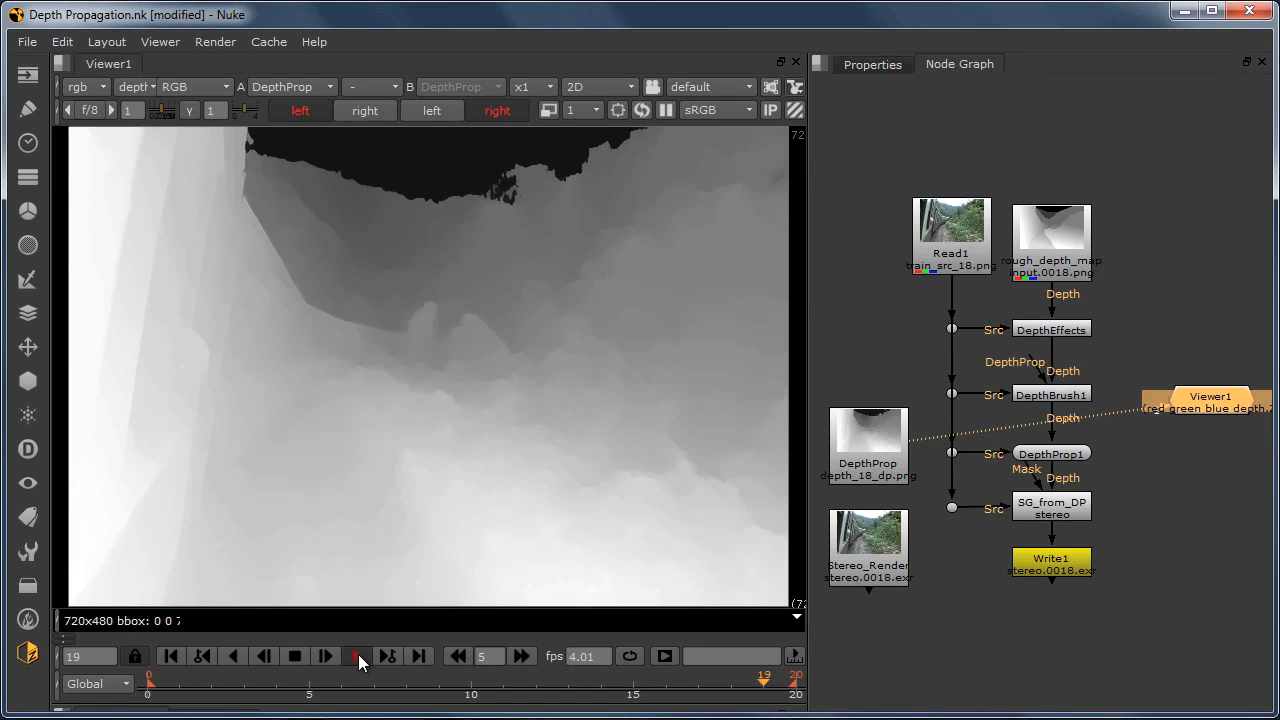
left_click(358, 654)
Step: Set the viewer gamma to 0.5, replay part of the DepthProp sequence and return to the first frame
double_click(216, 112)
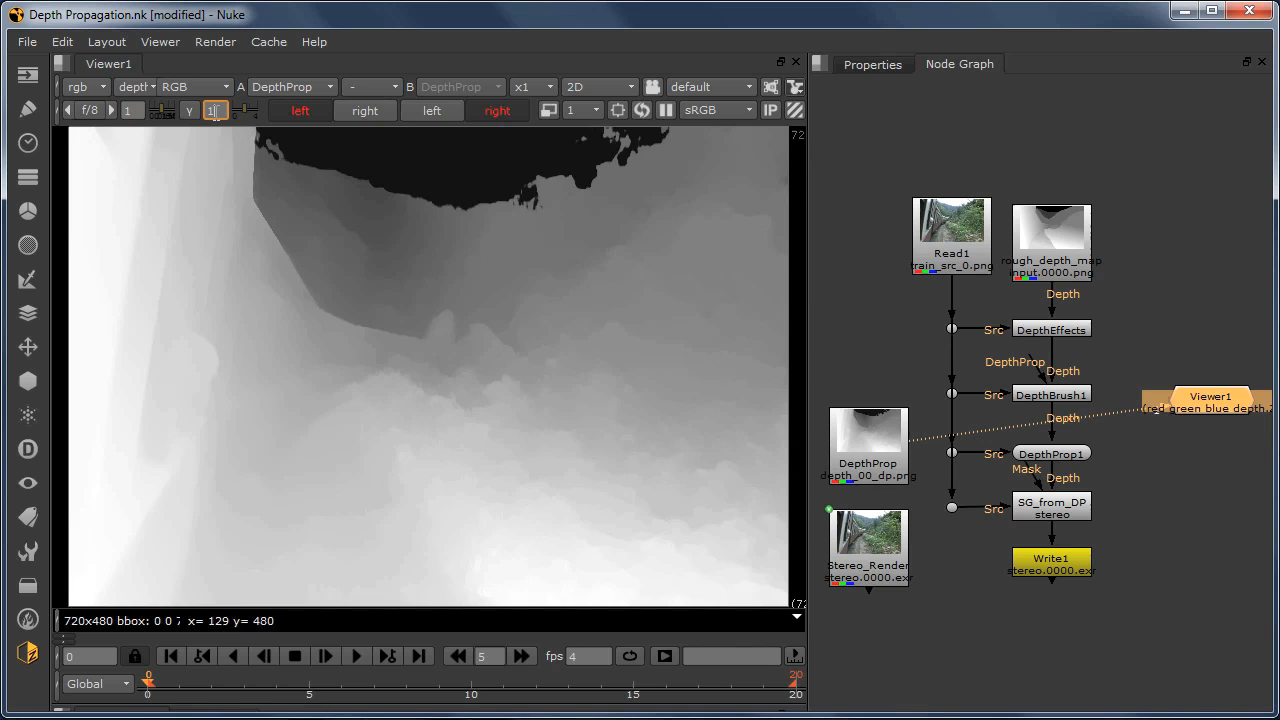
type(".5")
key("Return")
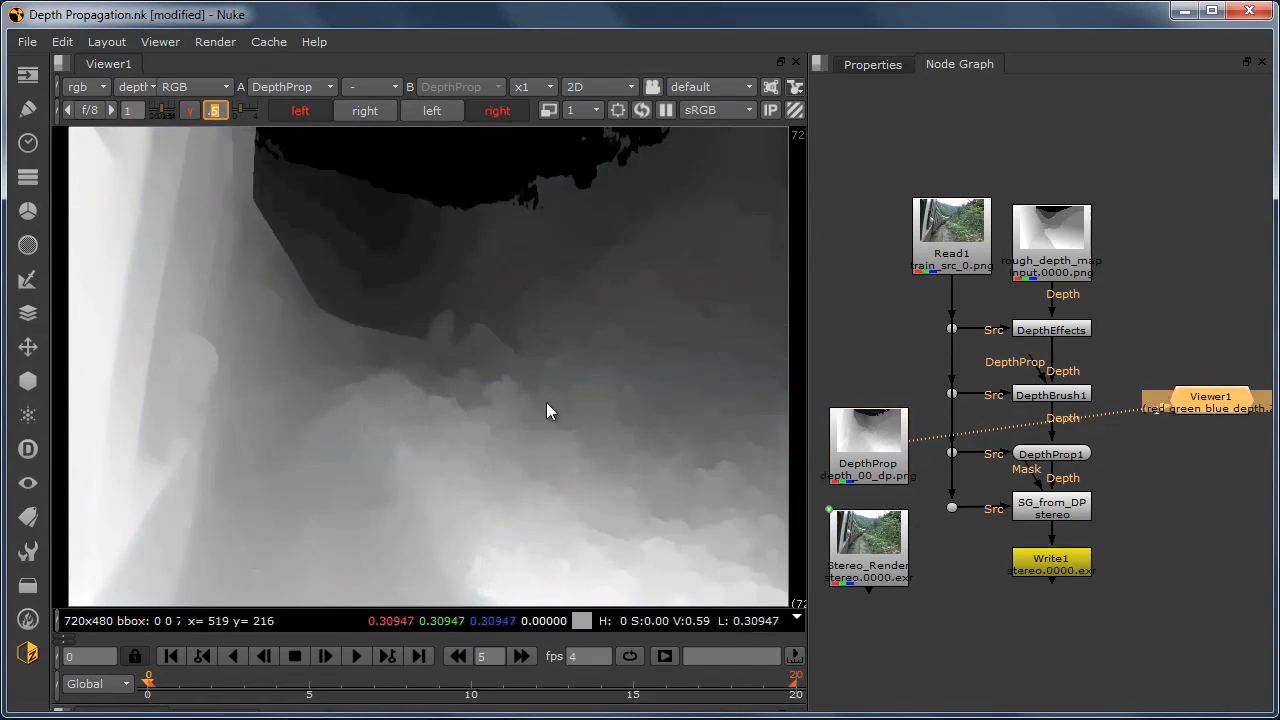
left_click(357, 655)
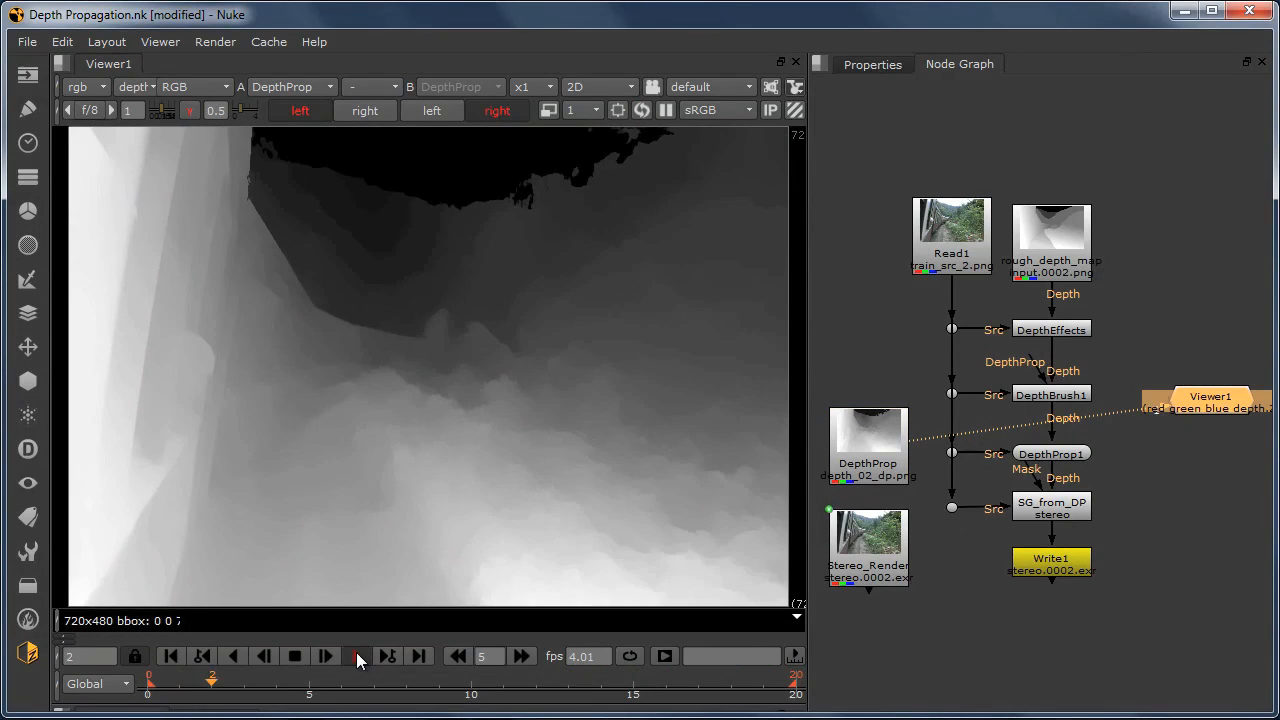
left_click(295, 655)
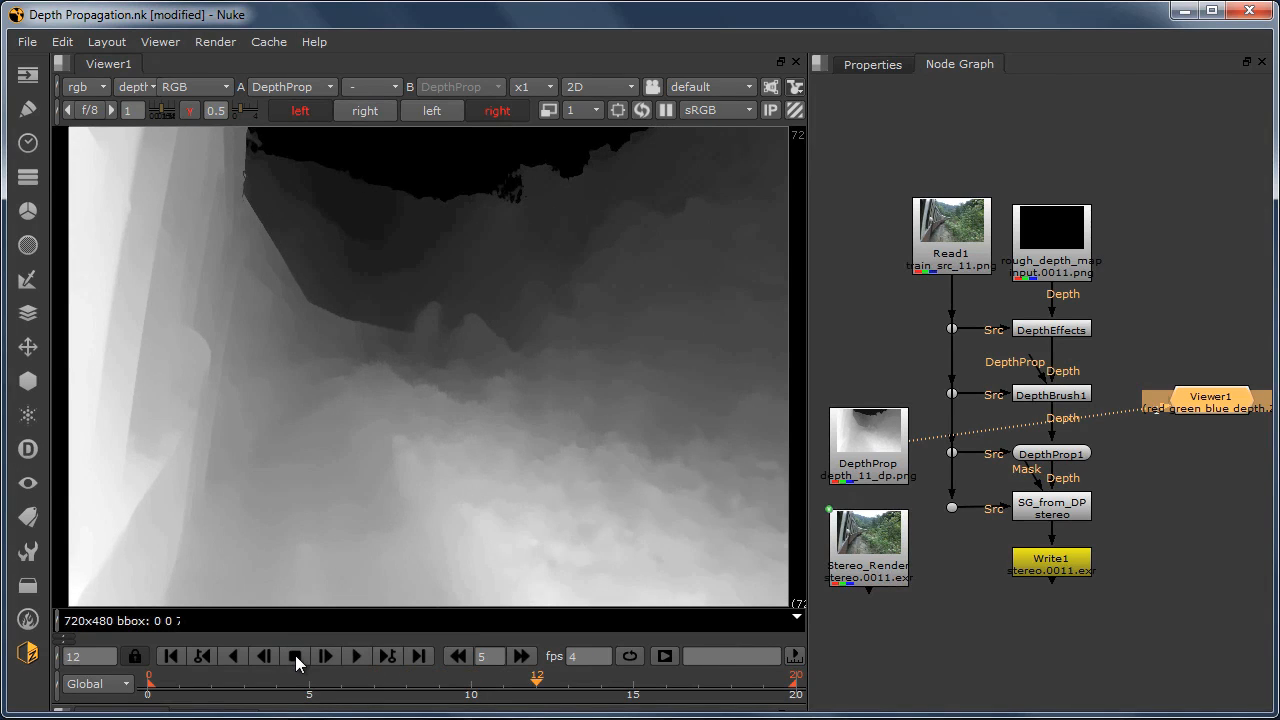
left_click(172, 657)
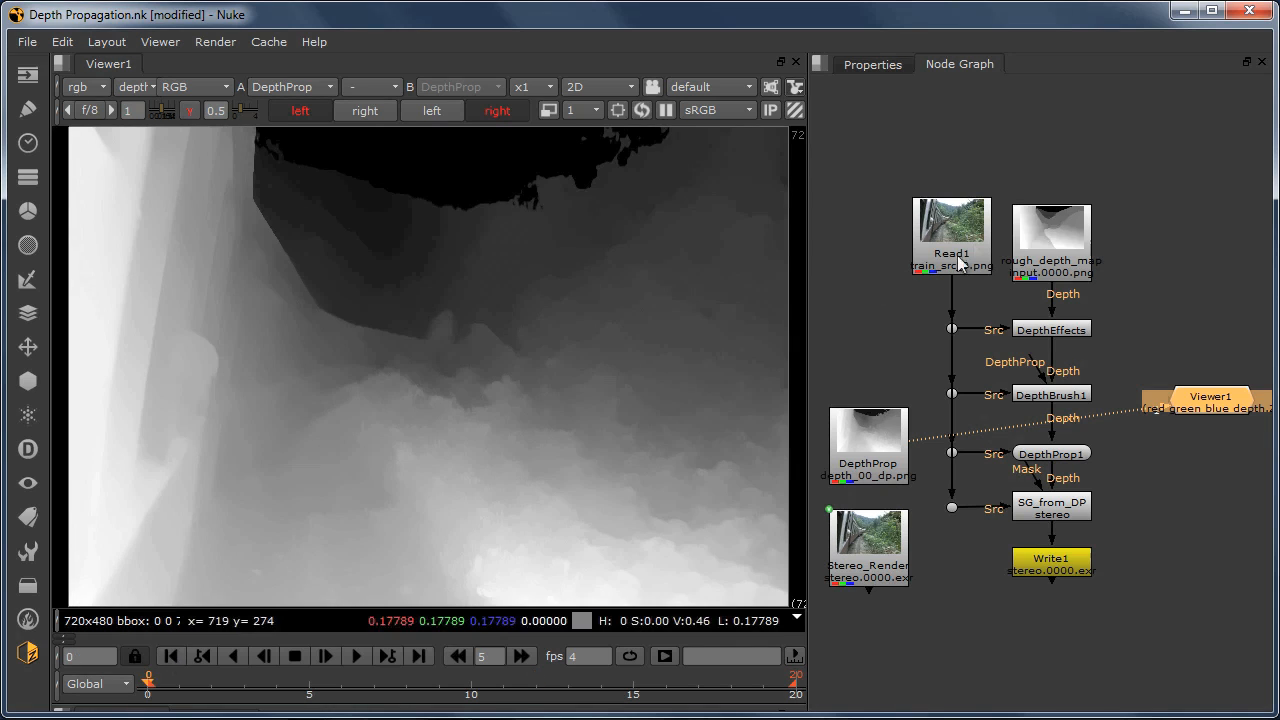
Step: Display the rough depth map node in the viewer and check its first, intermediate and last frames
left_click(1040, 233)
key("1")
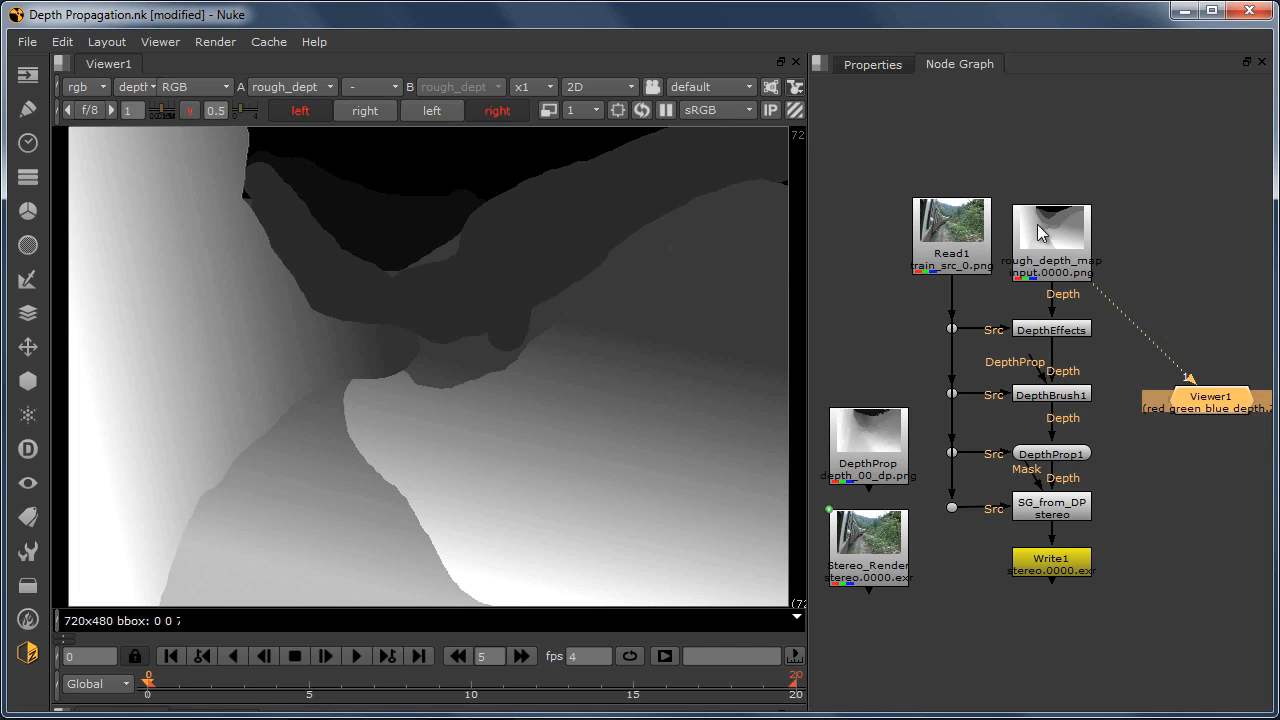
left_click_drag(148, 680, 376, 684)
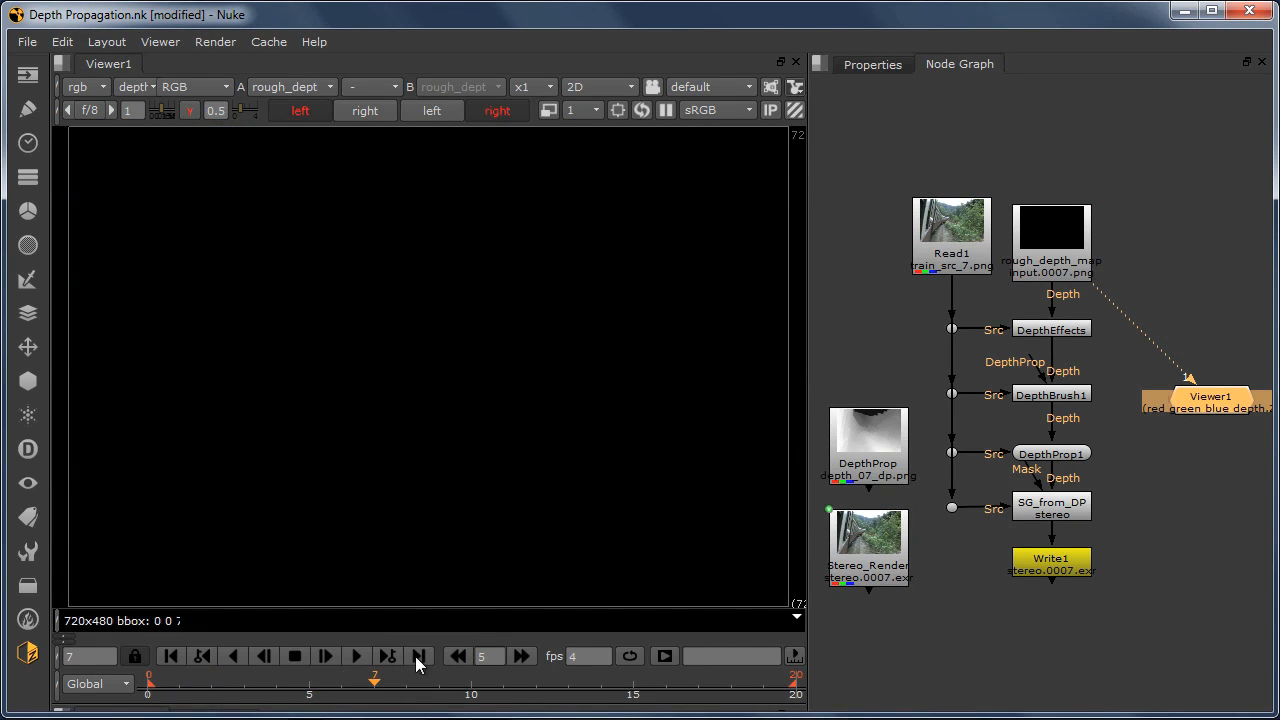
left_click(417, 656)
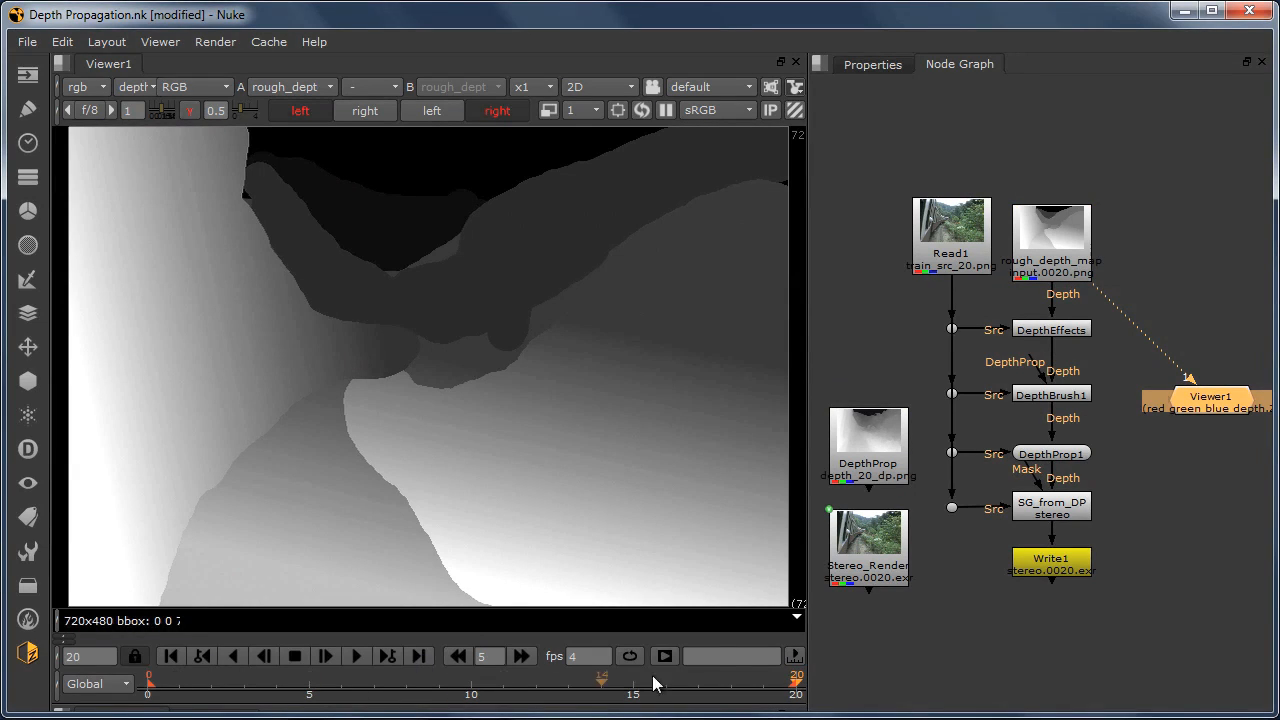
left_click_drag(792, 682, 342, 684)
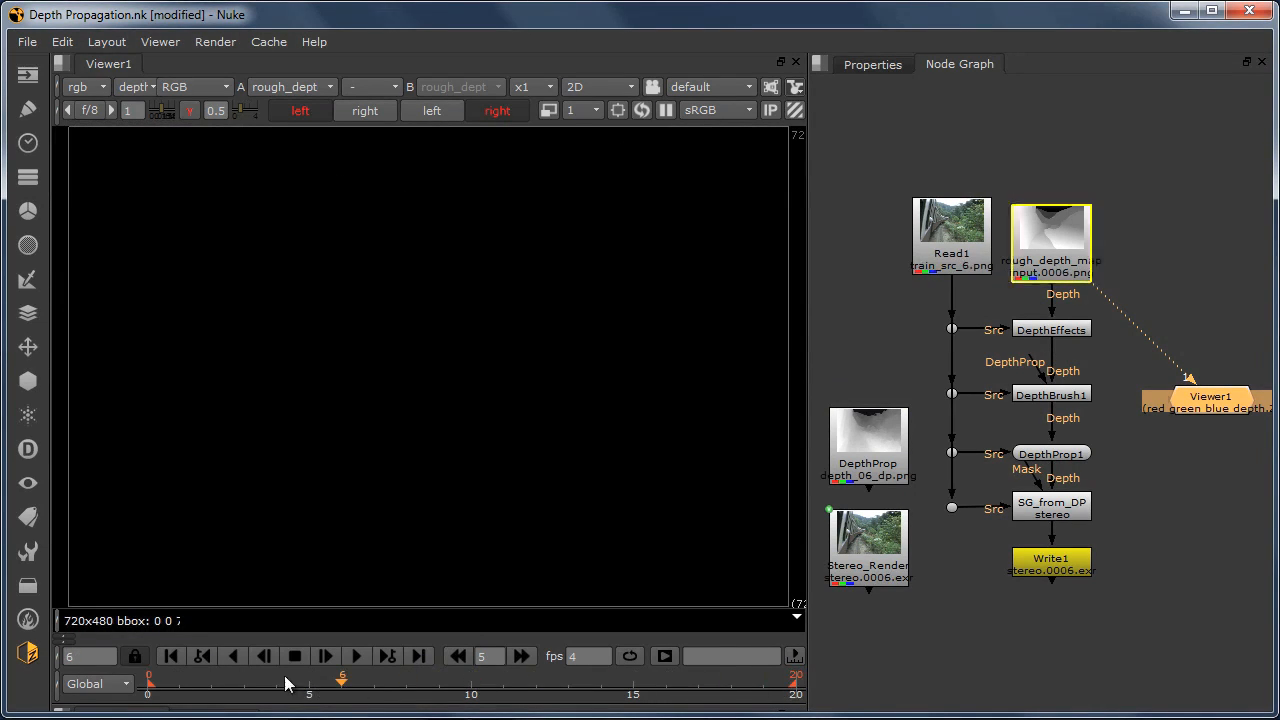
left_click(171, 657)
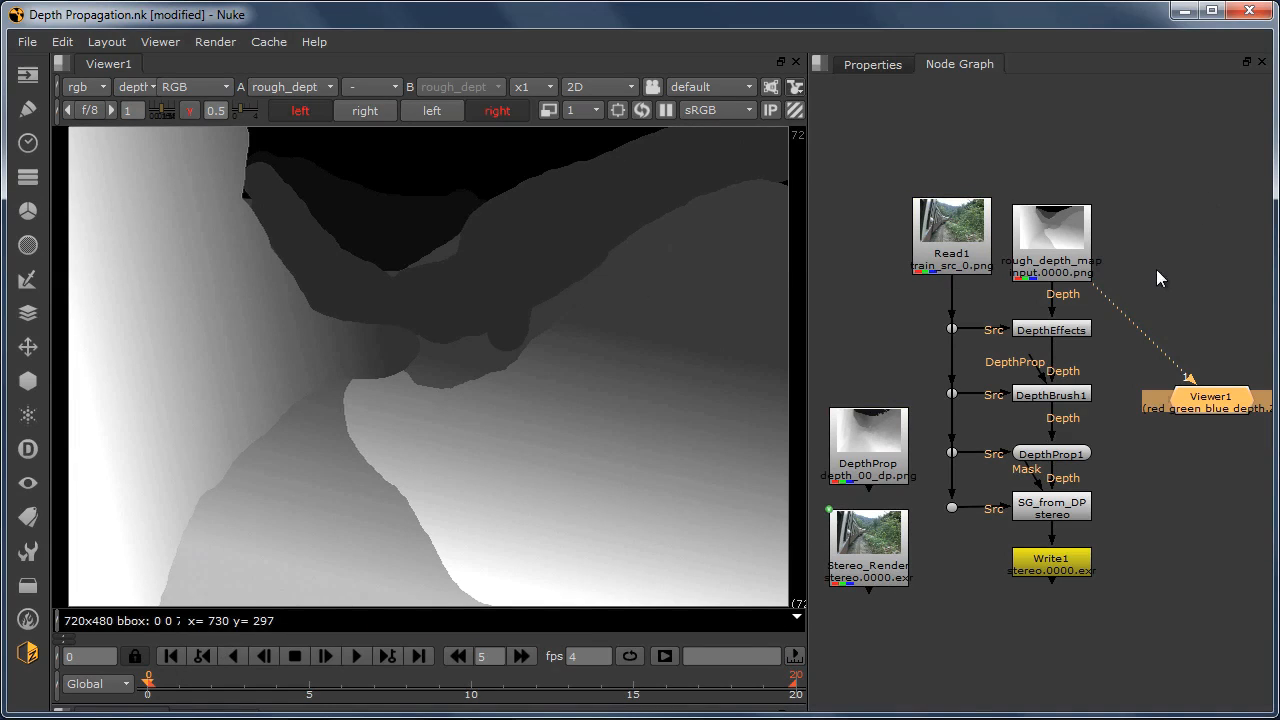
Step: Display the DepthEffects node in the viewer and show only its alpha channel
left_click(1056, 324)
key("1")
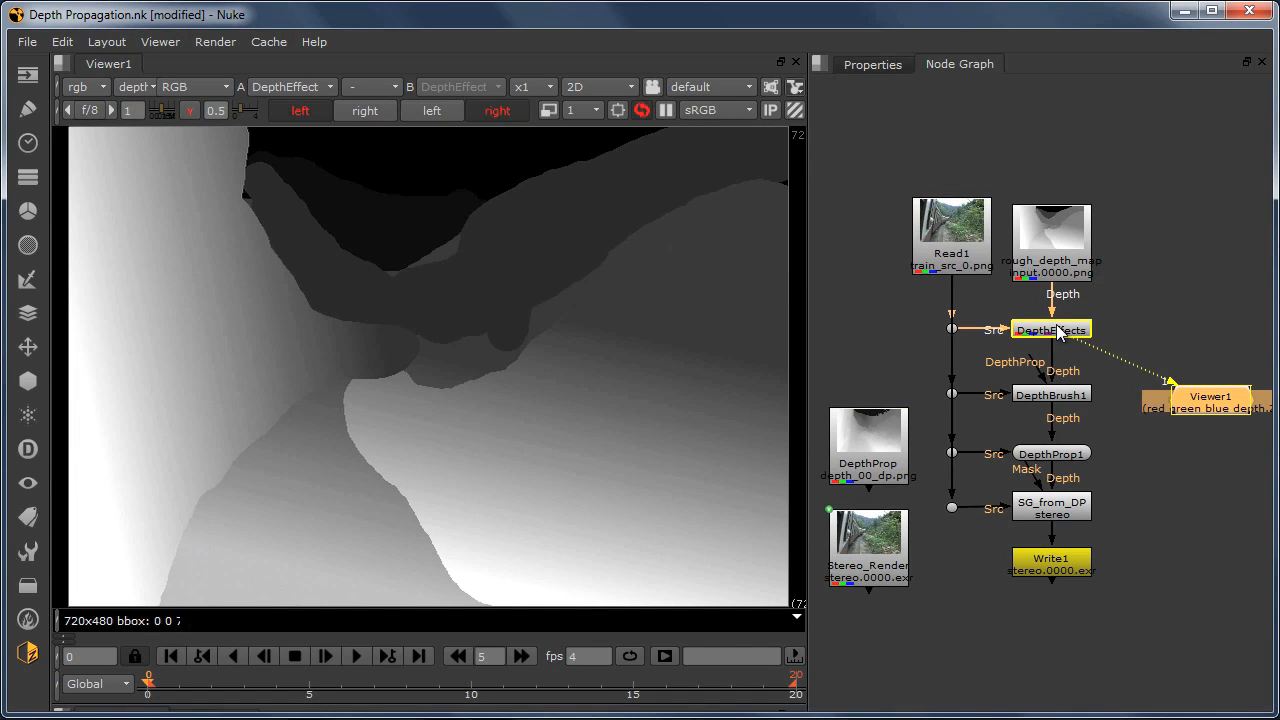
left_click(837, 280)
left_click(218, 88)
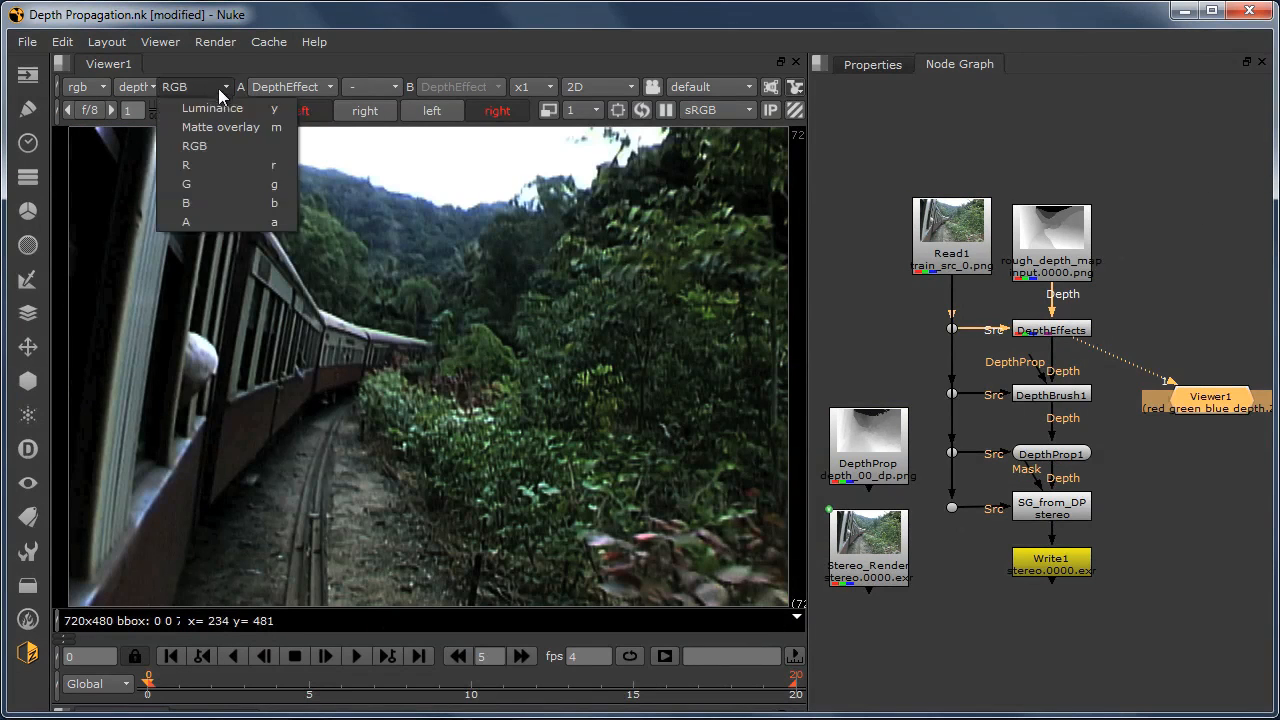
left_click(227, 219)
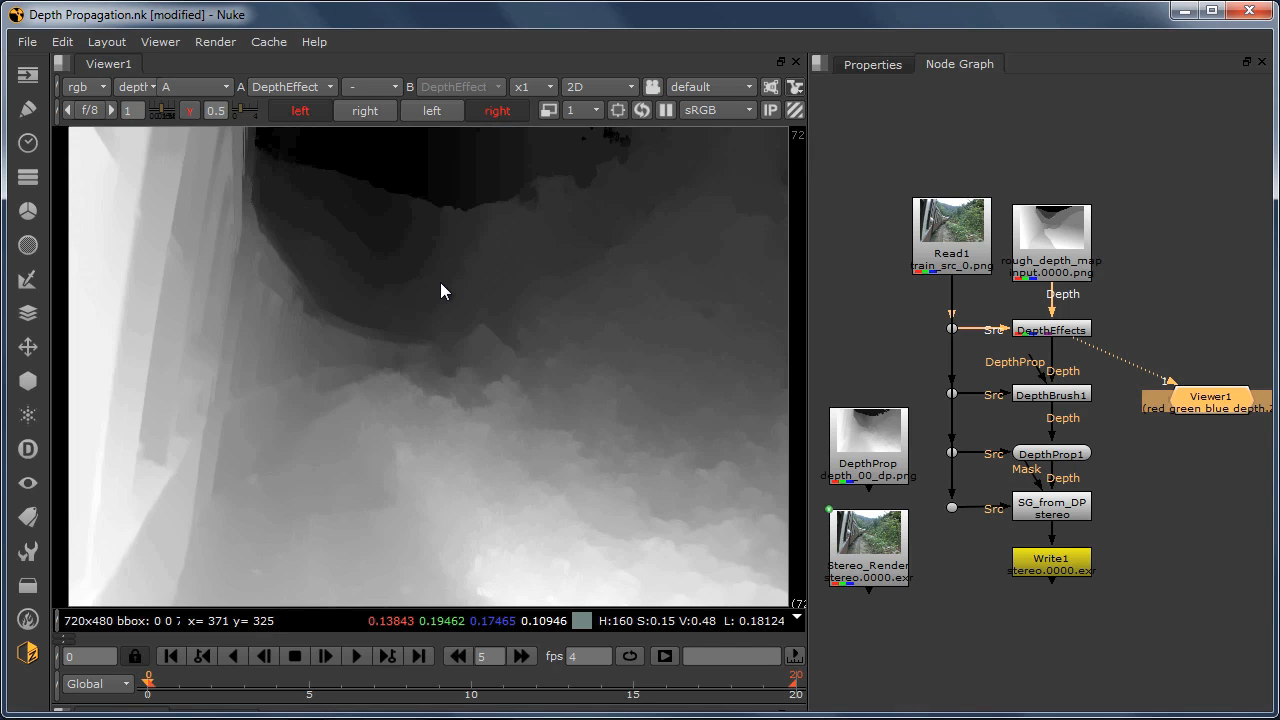
Step: Compare the DepthEffects alpha channel on the first and last frames, also checking the in-between frame 1
key("Right")
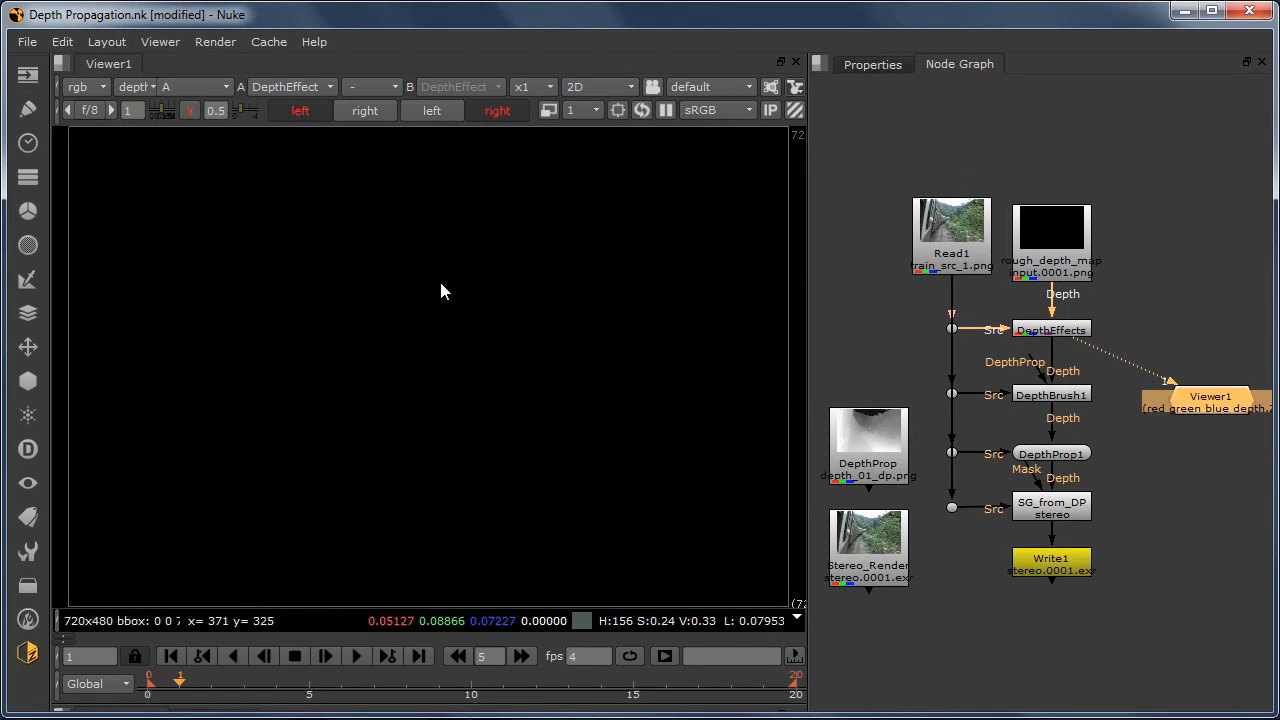
left_click(418, 655)
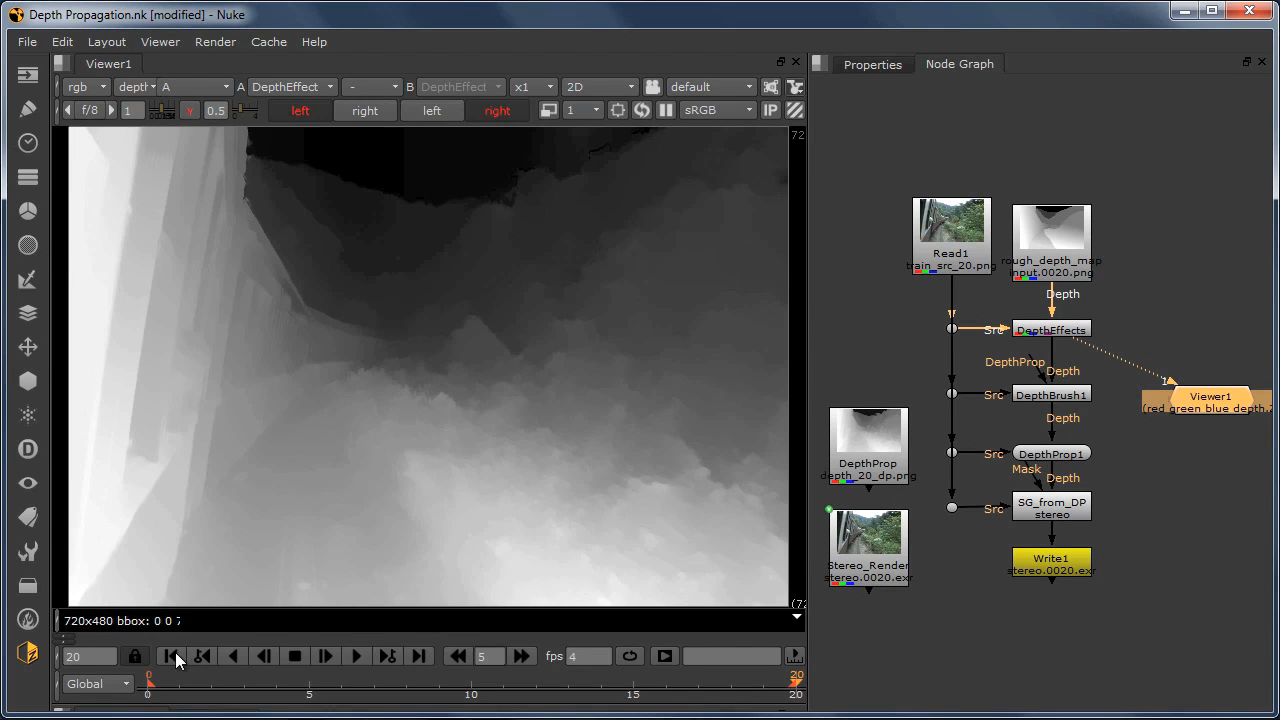
left_click(175, 653)
left_click(418, 655)
left_click(170, 655)
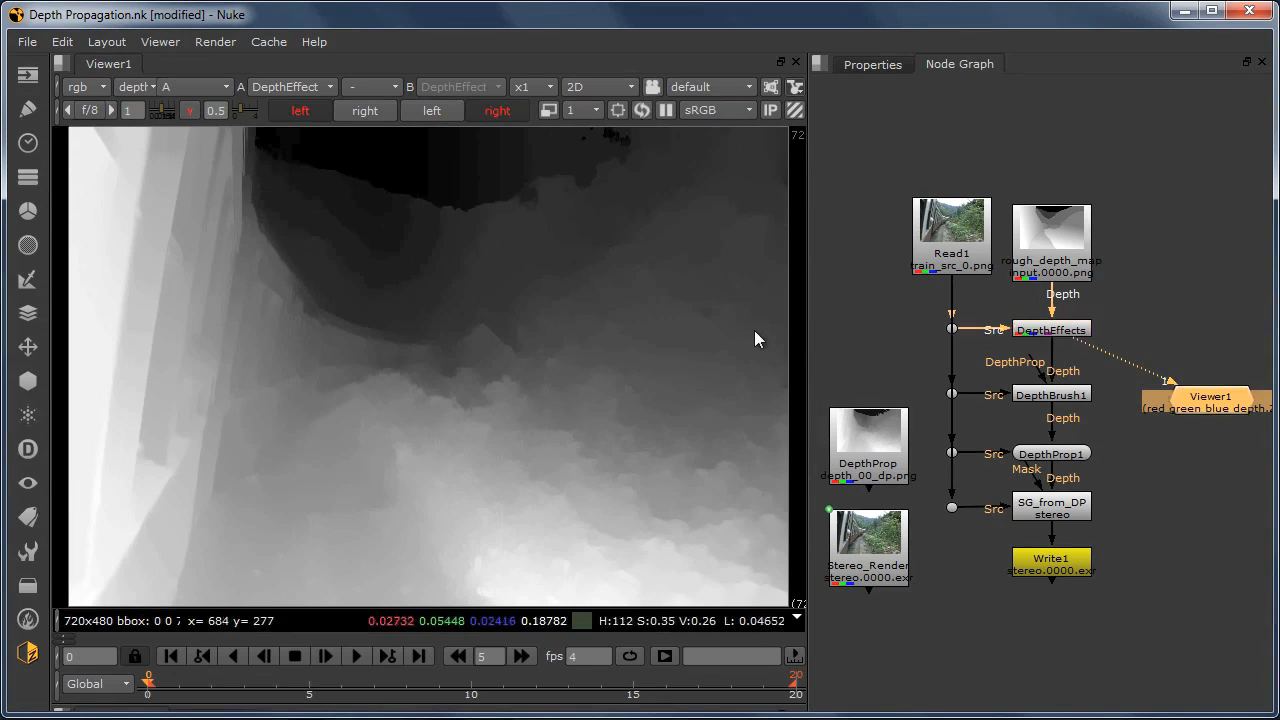
Step: Display the DepthBrush1 node in the viewer and show only its alpha channel
left_click(1044, 398)
key("1")
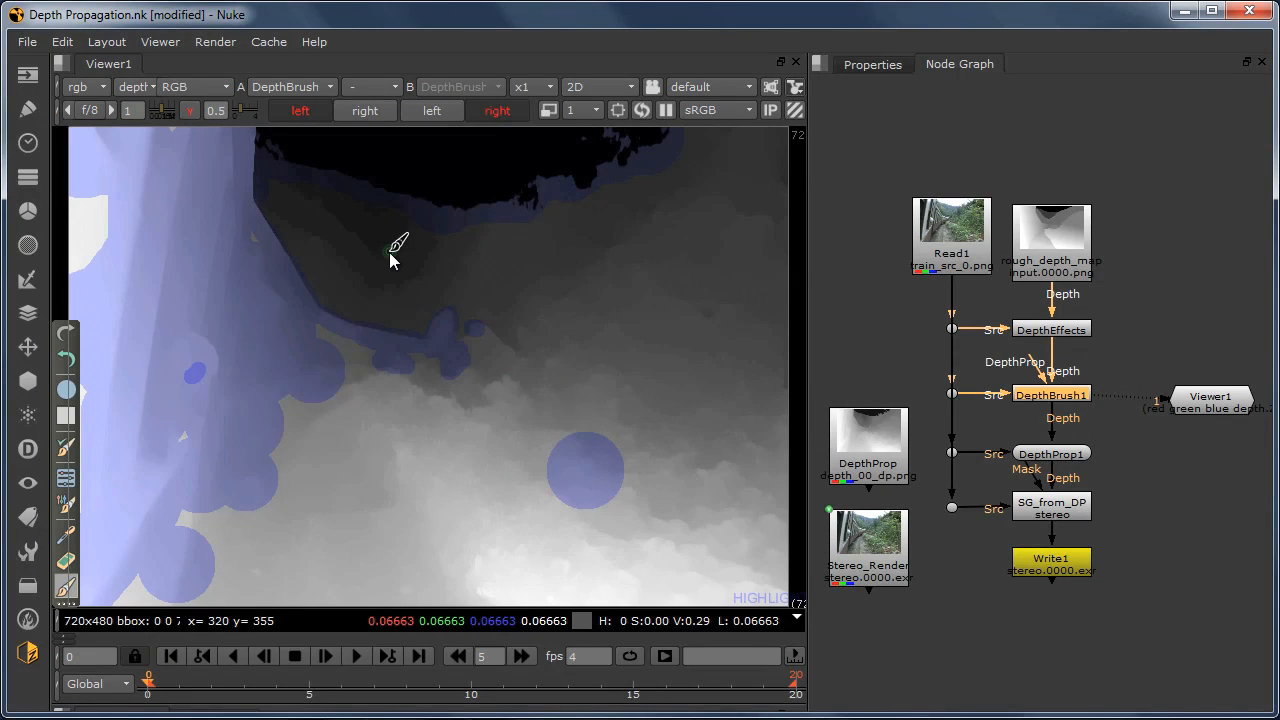
left_click(209, 85)
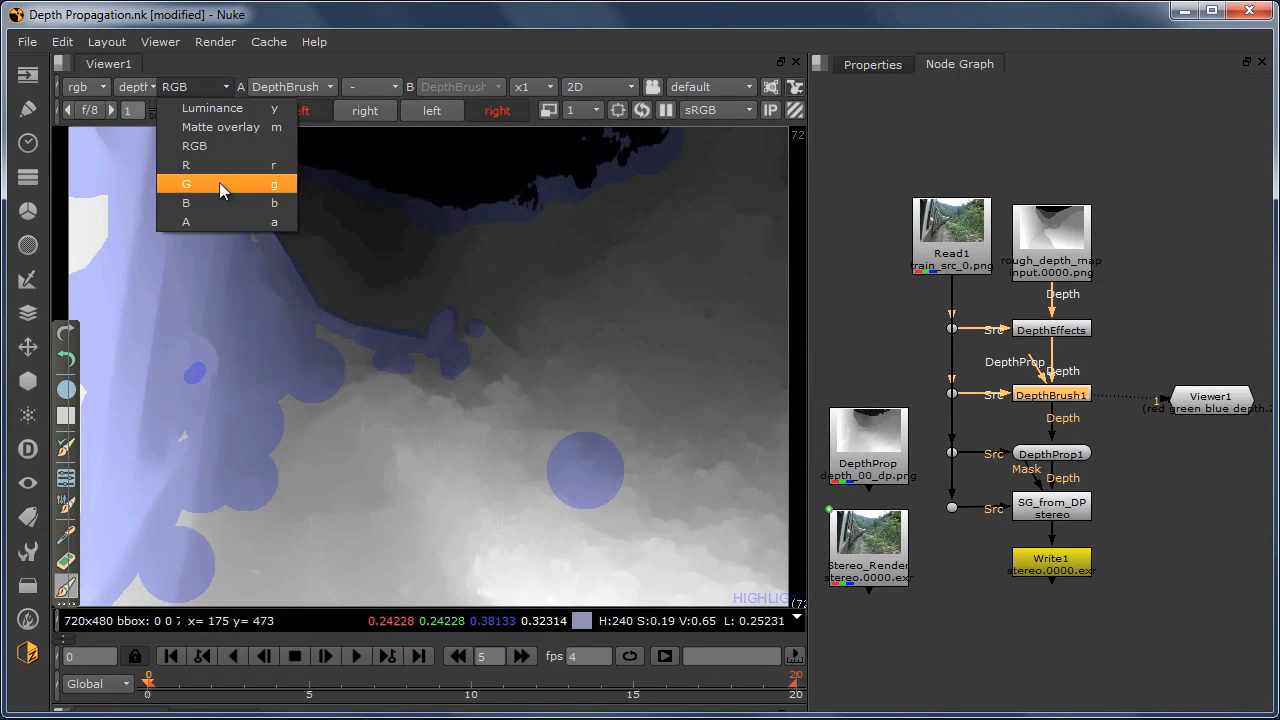
left_click(223, 221)
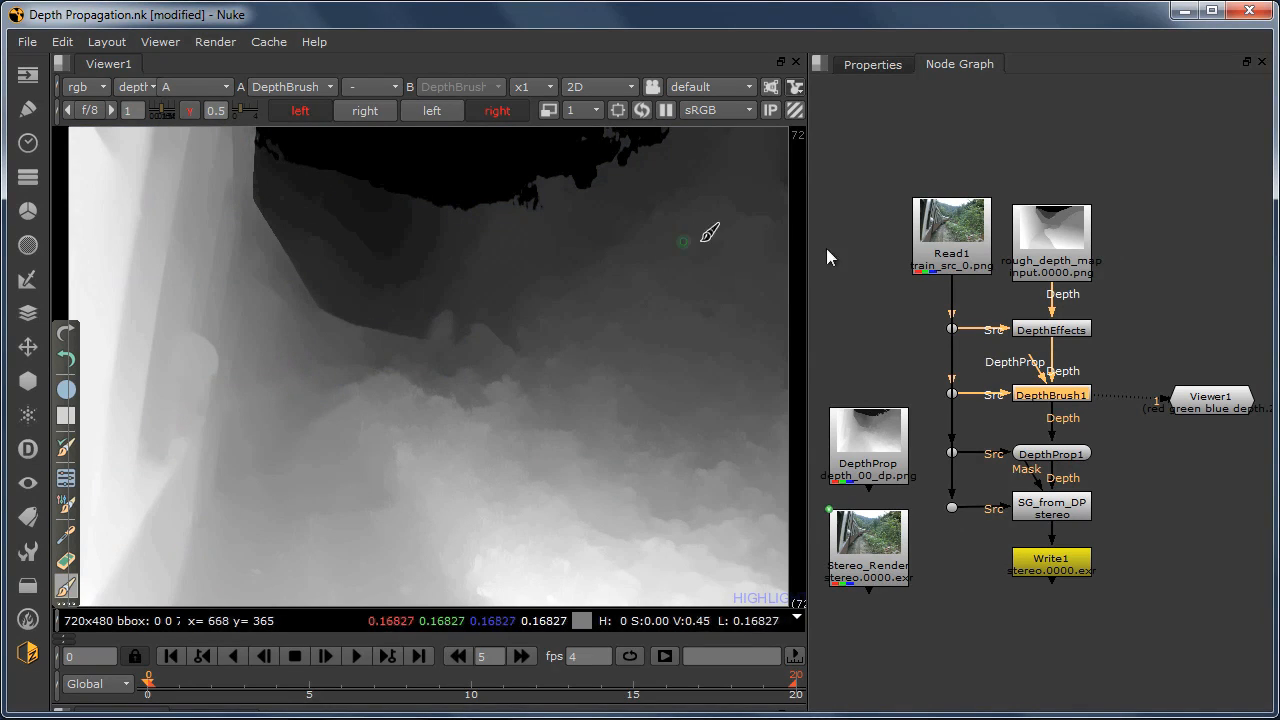
Step: Connect DepthEffects to the second viewer input and alternate between it and DepthBrush1 to compare their depth maps
left_click(1041, 328)
key("2")
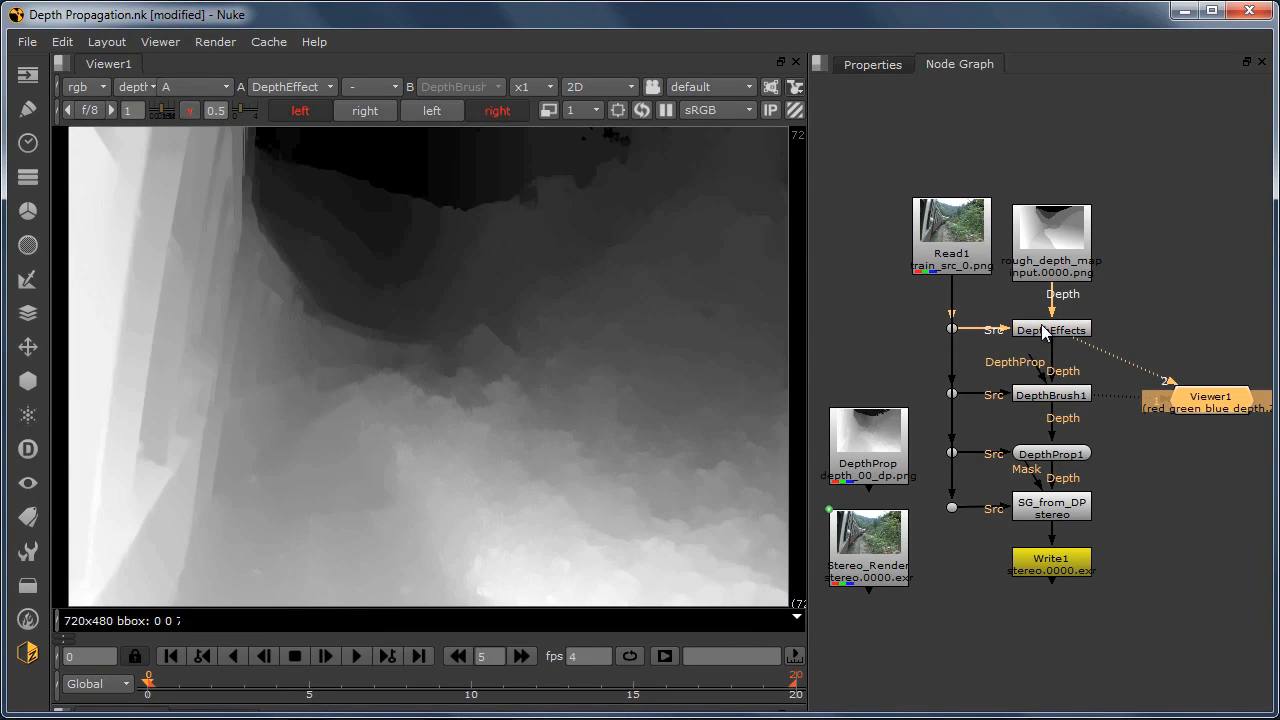
key("1")
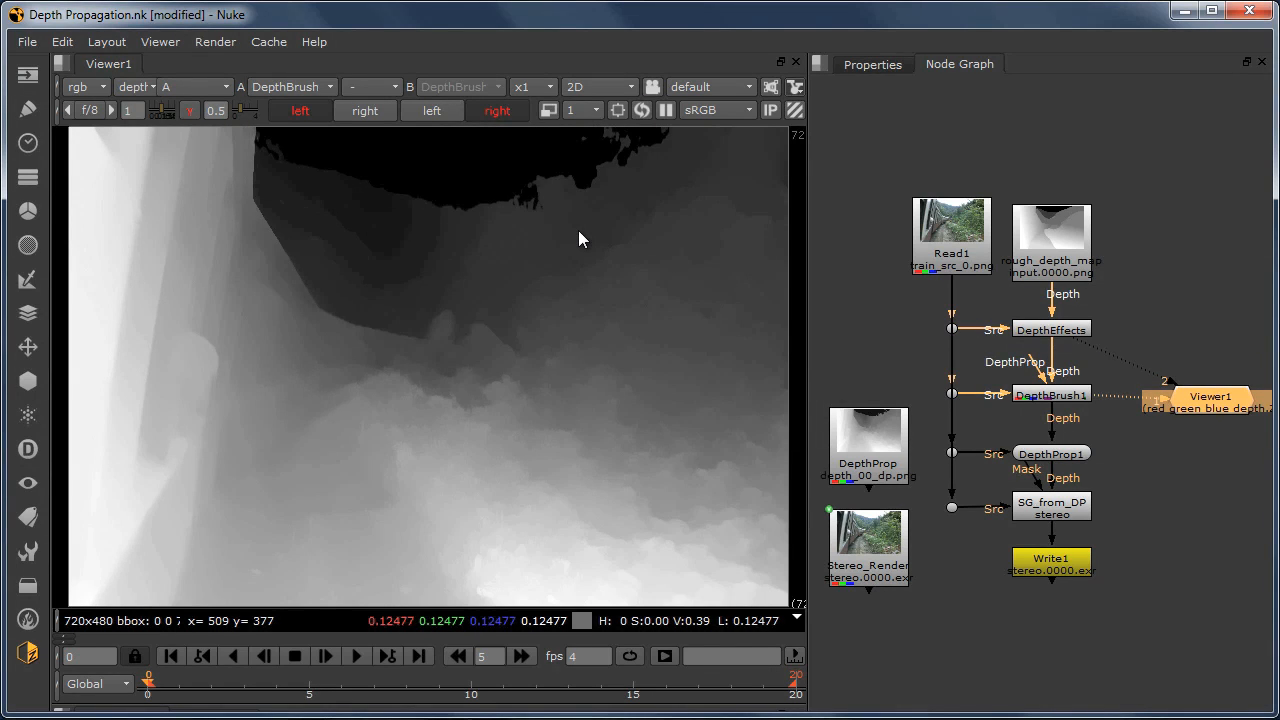
key("2")
key("1")
key("2")
key("1")
Step: Compare the DepthBrush1 depth map on the first and last frames, ending on frame 0
left_click(418, 655)
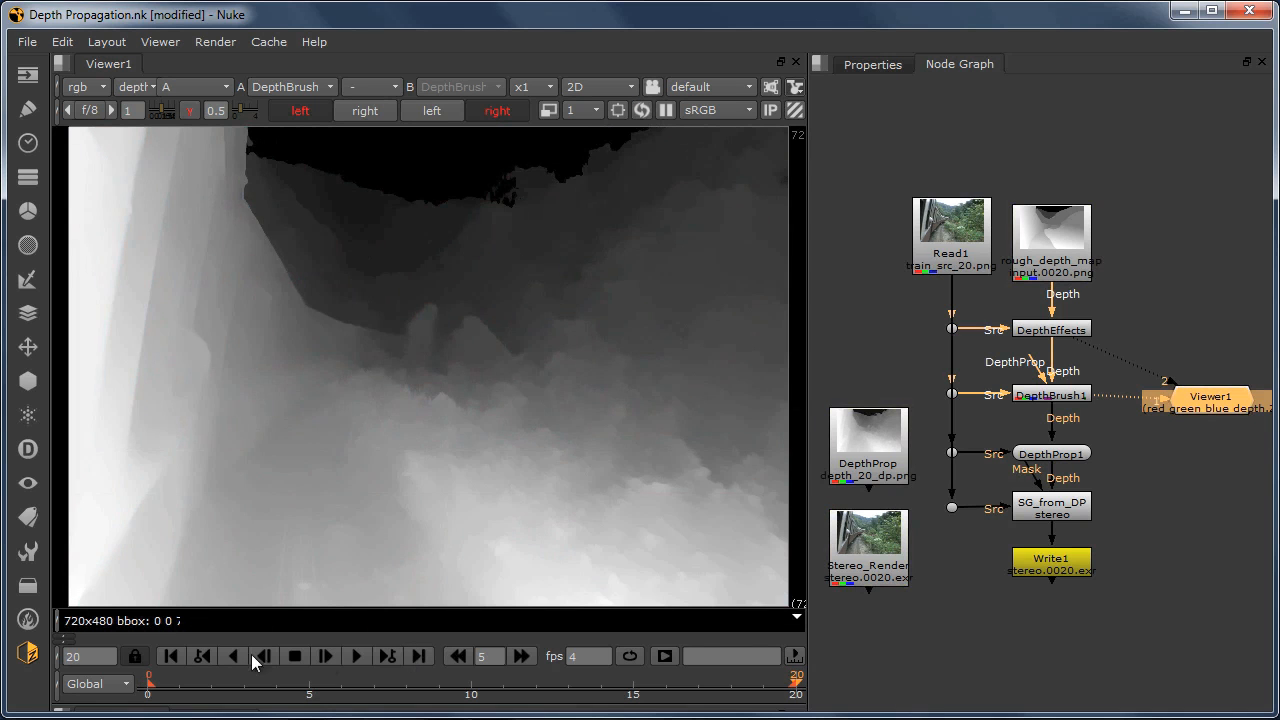
left_click(175, 654)
left_click(419, 655)
left_click(173, 656)
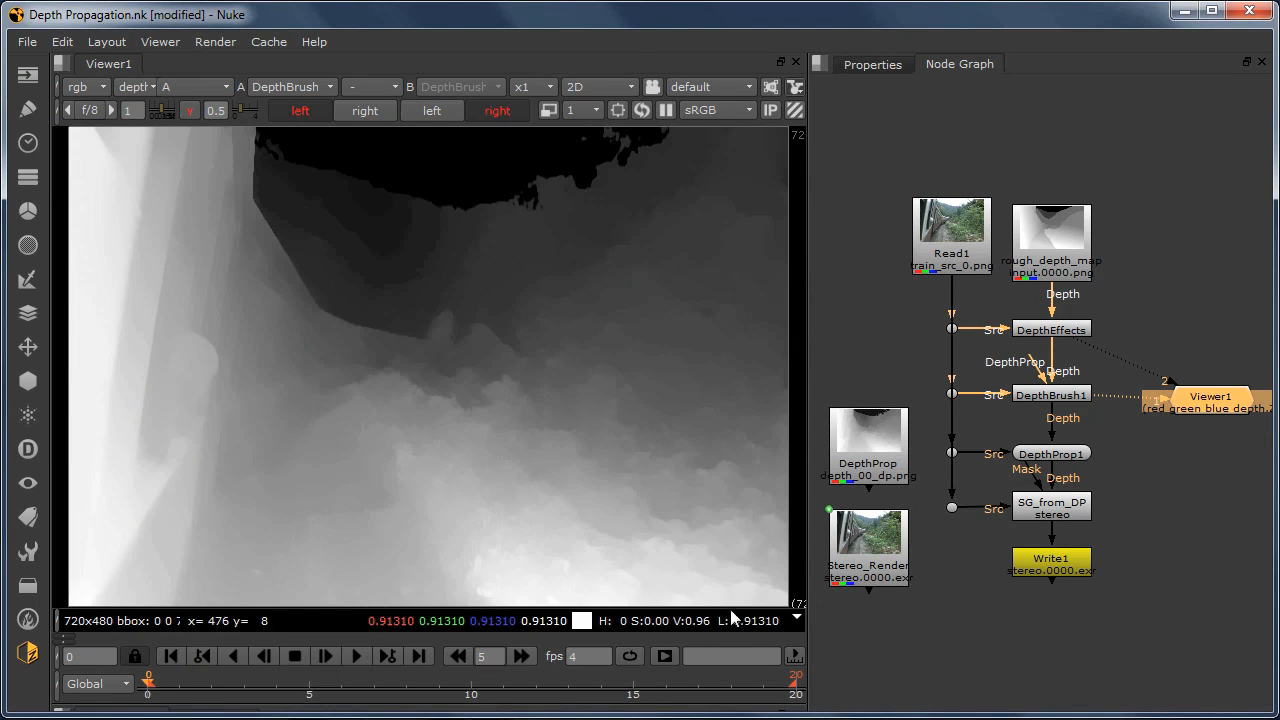
Step: Open the DepthProp1 node's properties and add propagation key frames at frames 0 and 20
left_click(1037, 394)
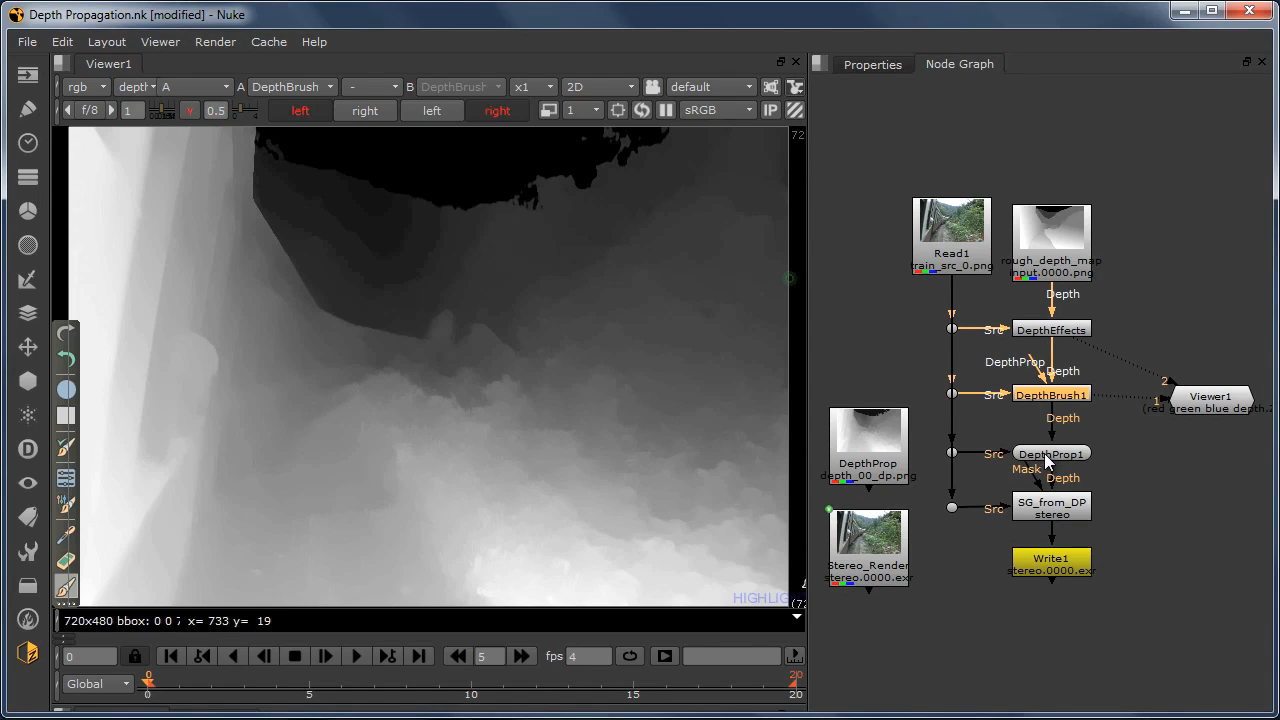
left_click(1043, 453)
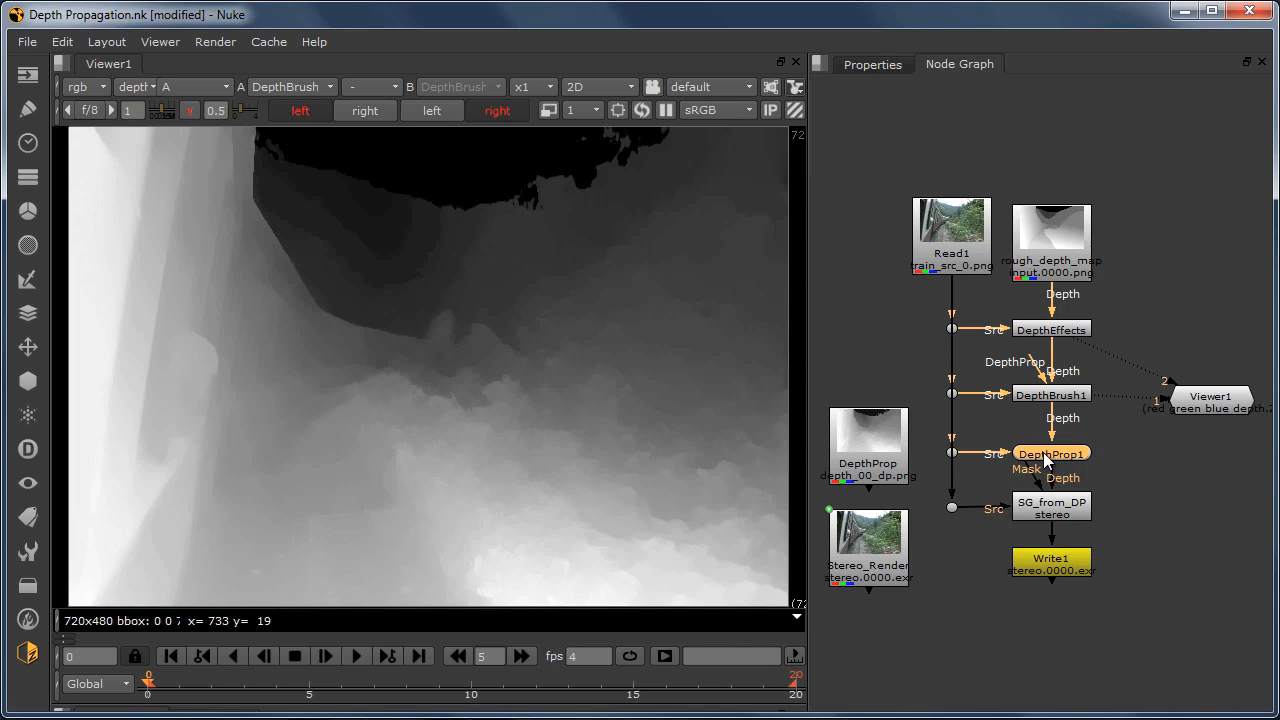
double_click(1043, 452)
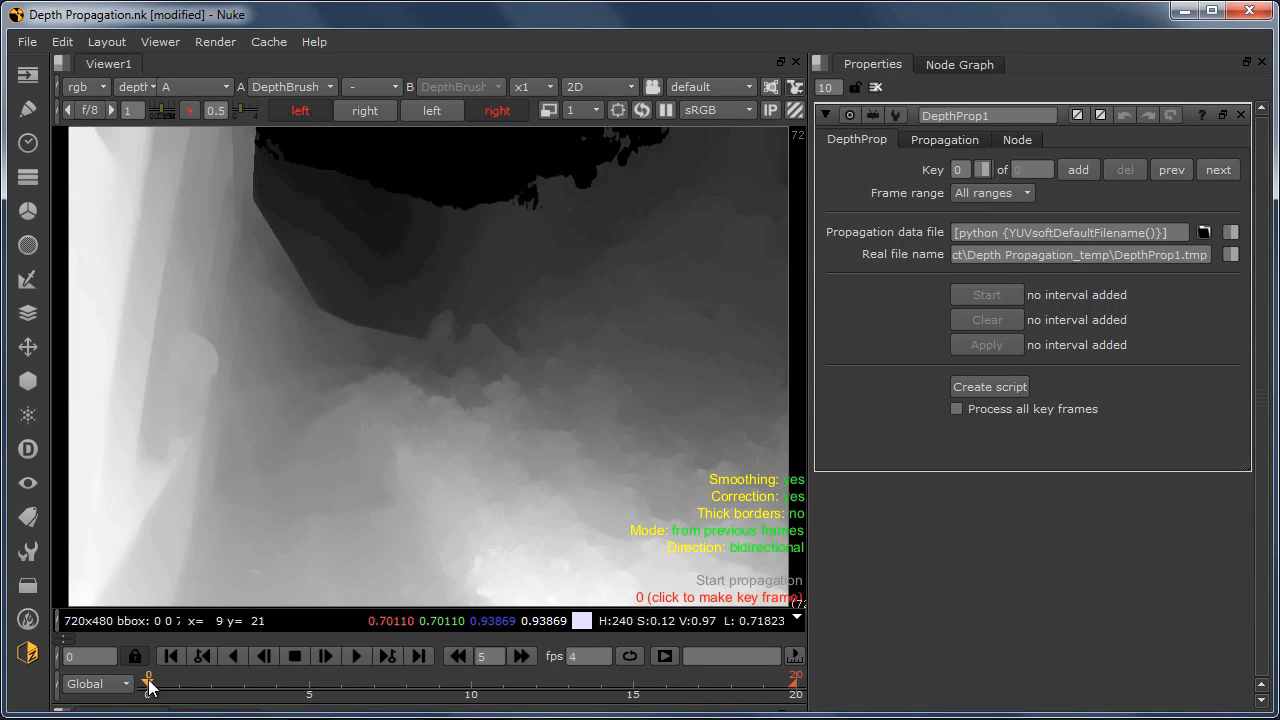
left_click(1081, 169)
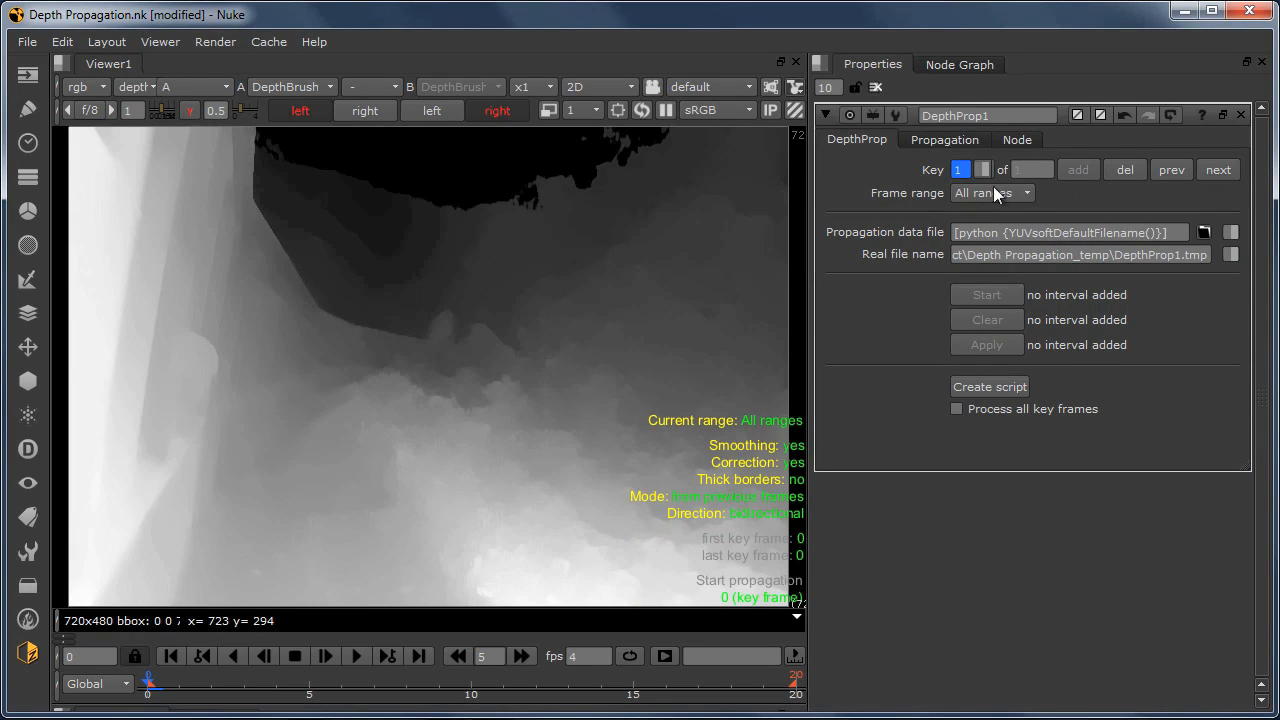
left_click(420, 656)
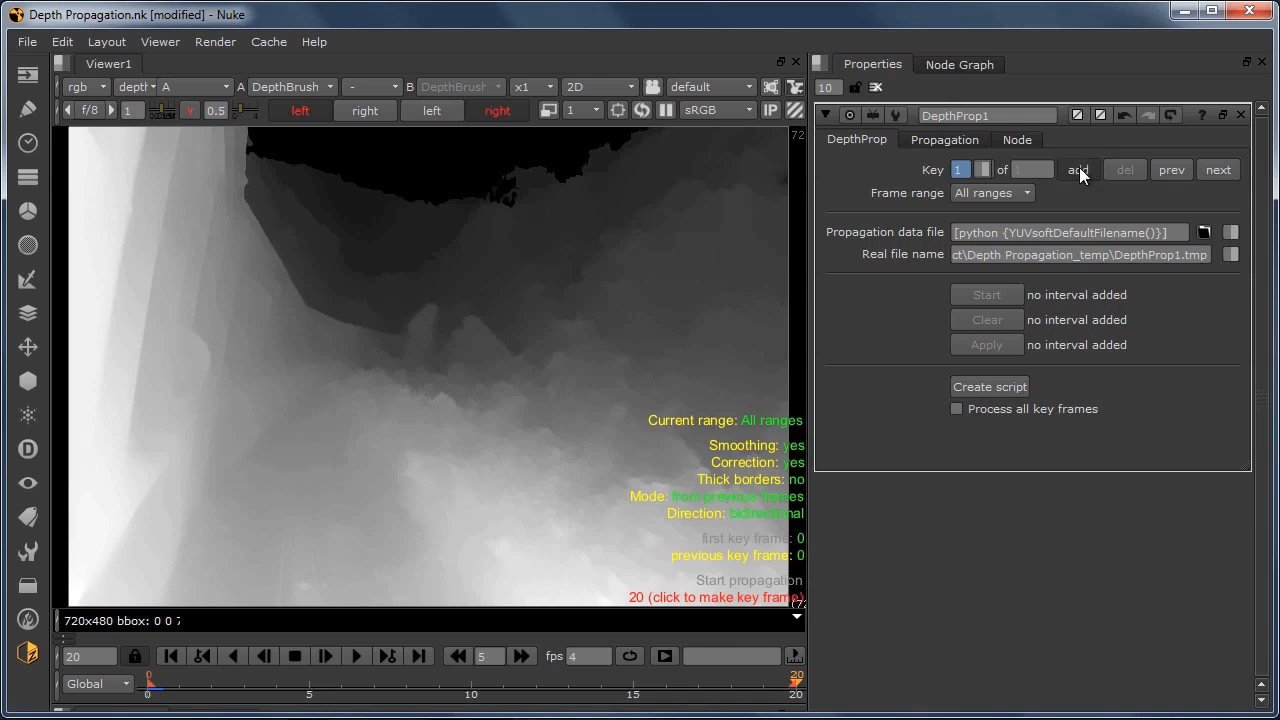
left_click(1079, 167)
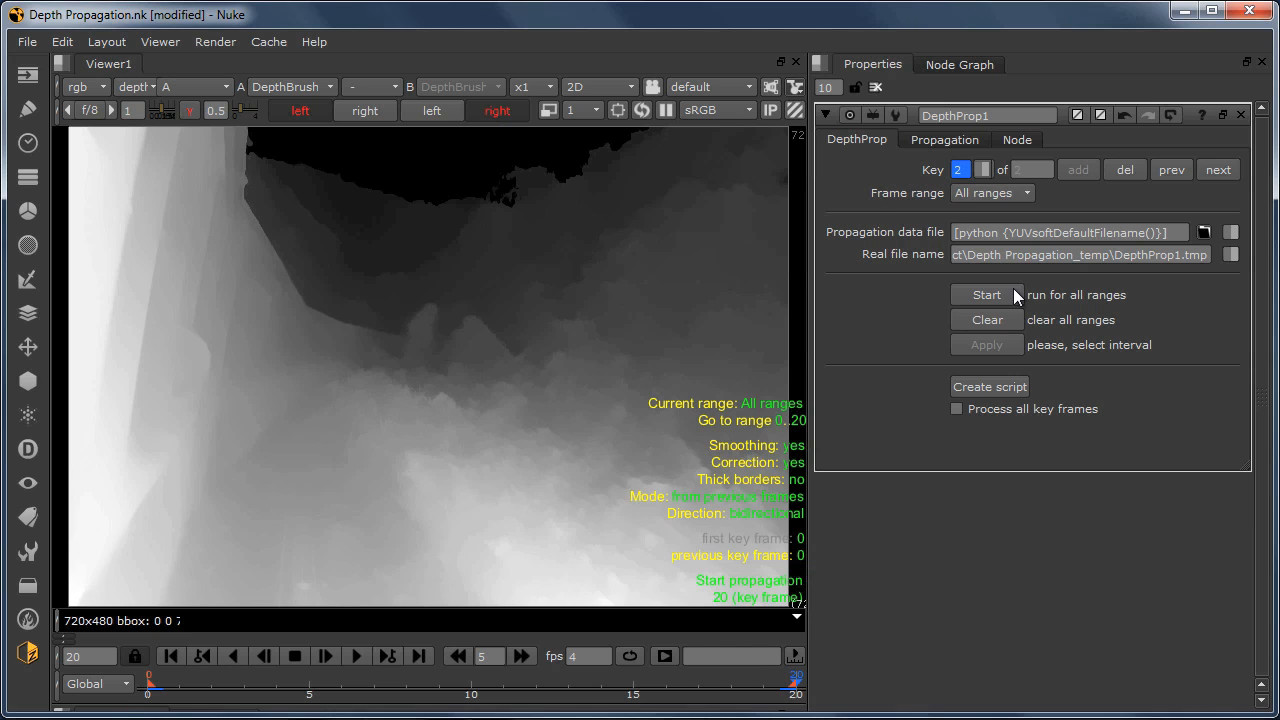
Step: Play the rendered DepthProp depth sequence up to frame 13, and display the Stereo_Render node in the viewer
left_click(962, 64)
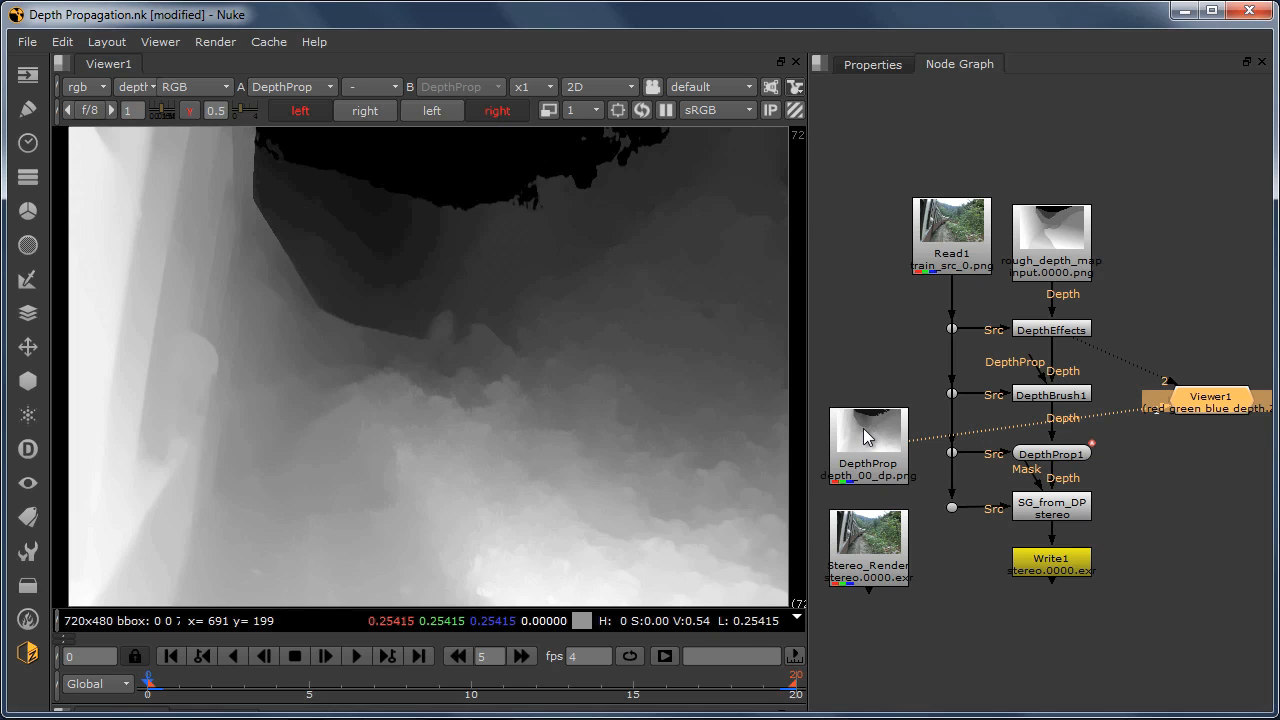
left_click(352, 653)
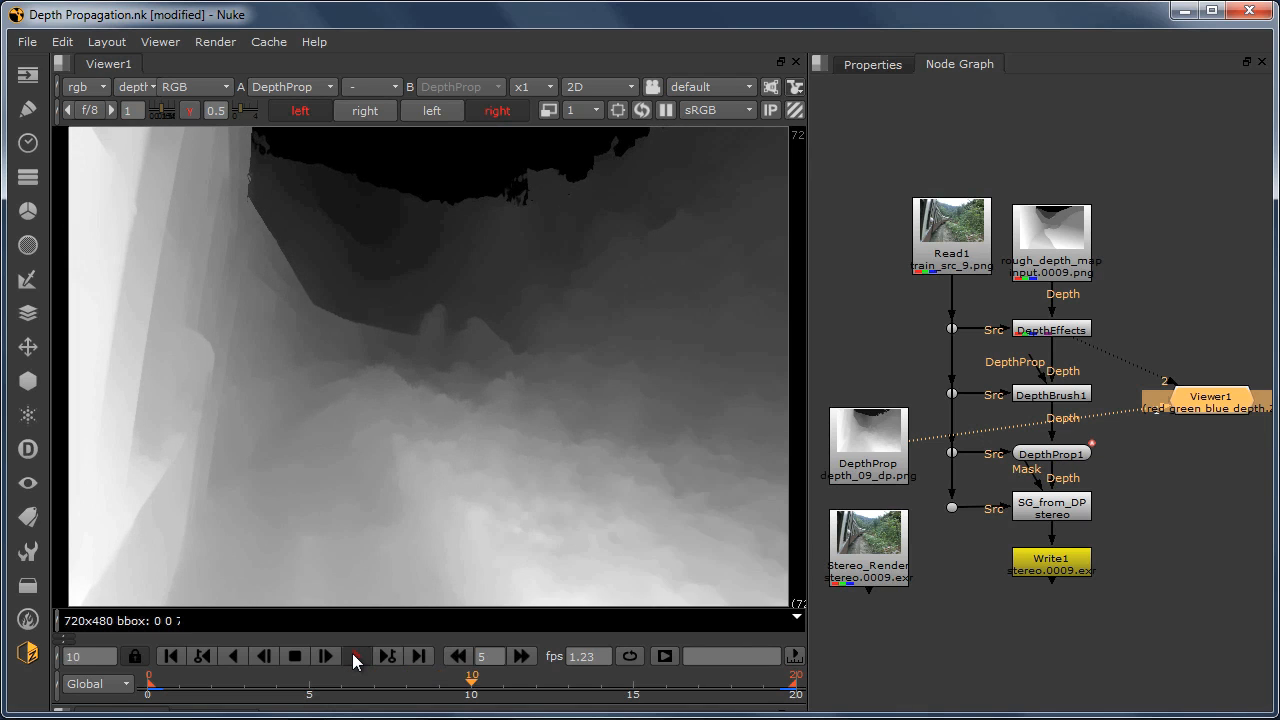
left_click(292, 657)
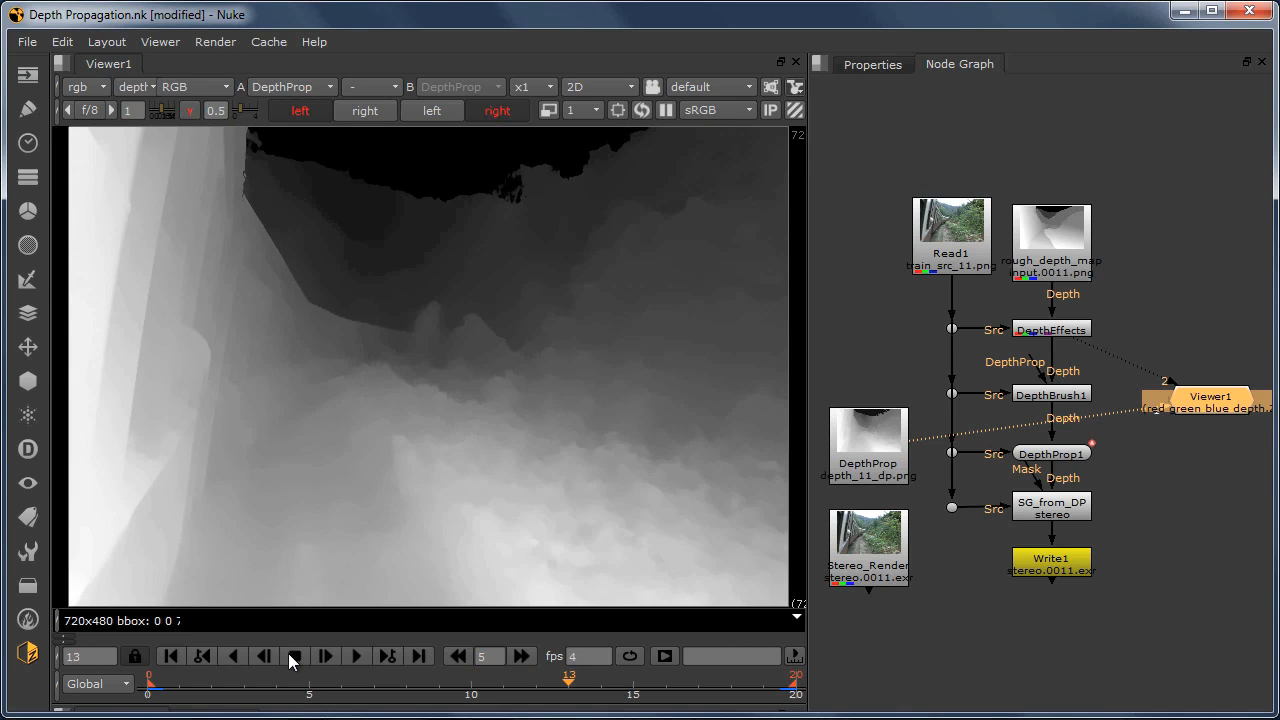
left_click(866, 542)
key("1")
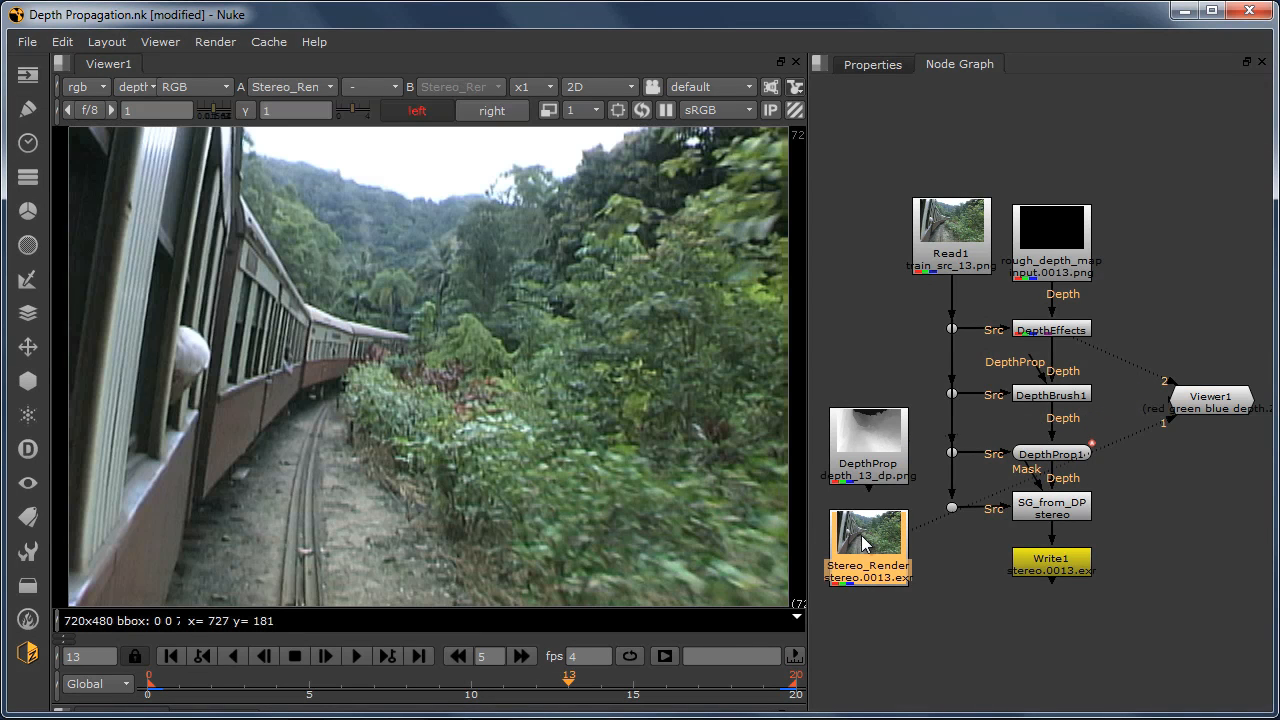
Step: Check the right view of the rendered train shot and display it as an anaglyph
left_click(1055, 456)
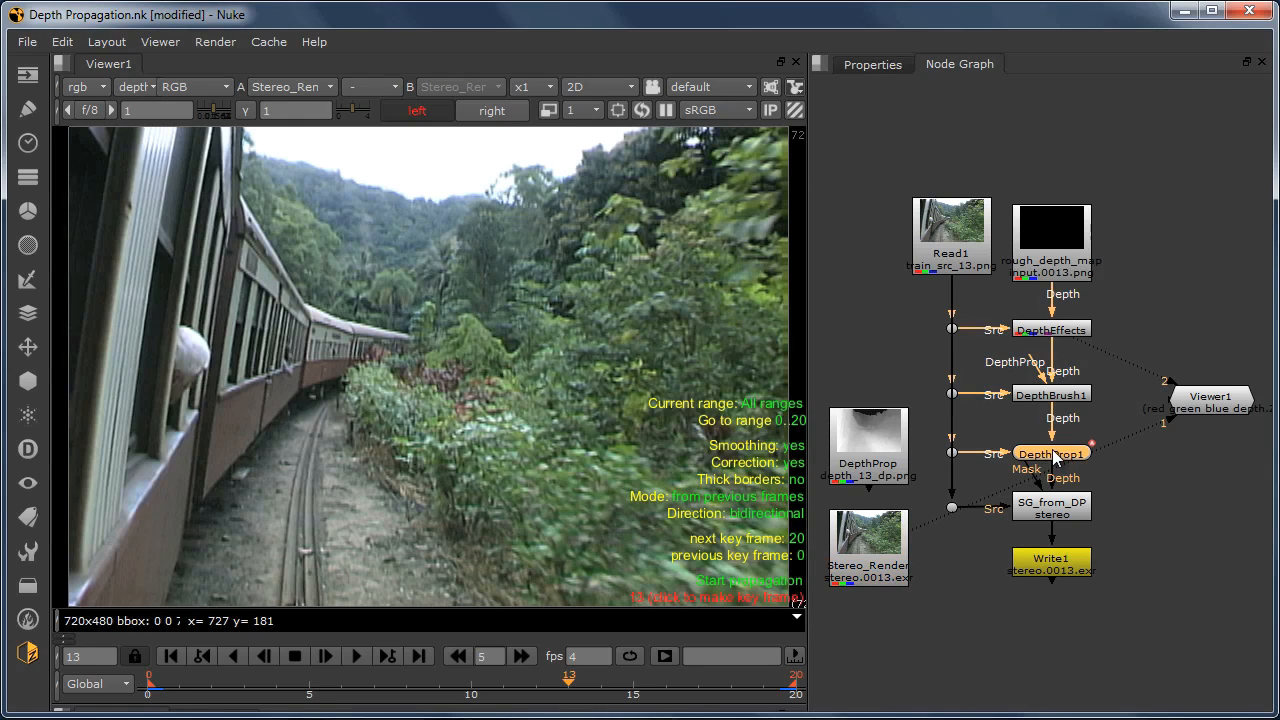
left_click(1050, 511)
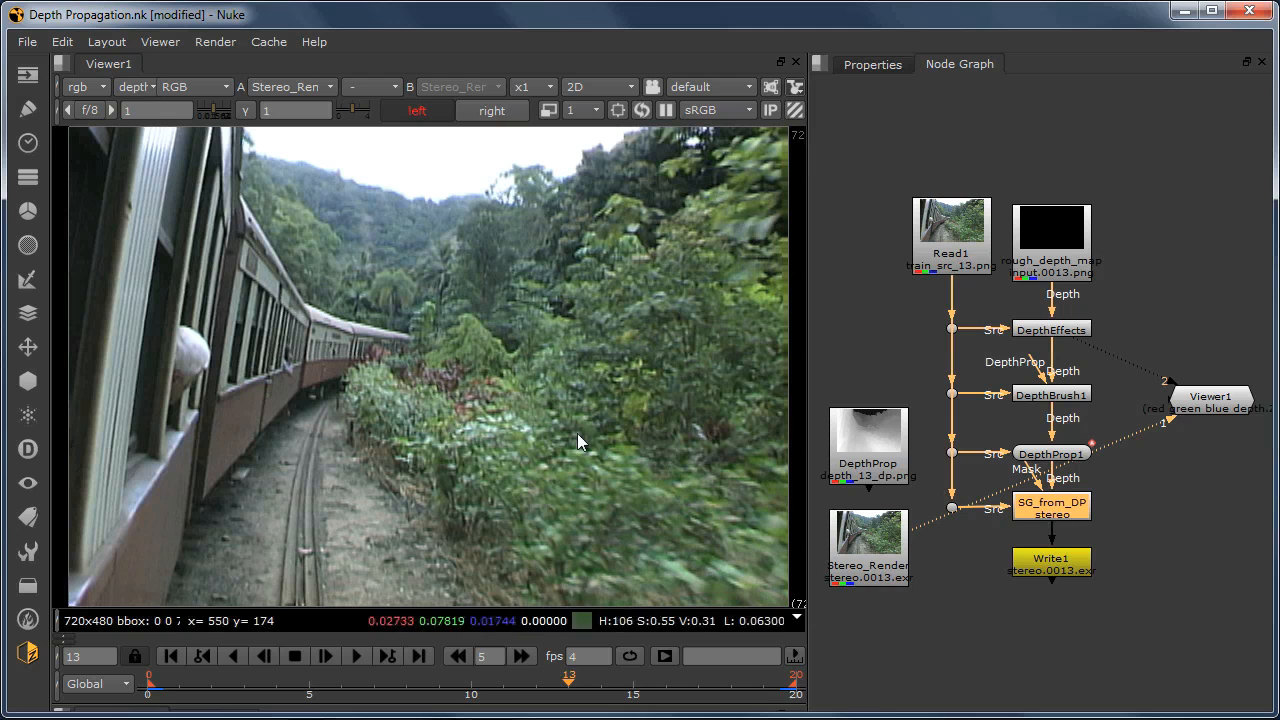
key("apostrophe")
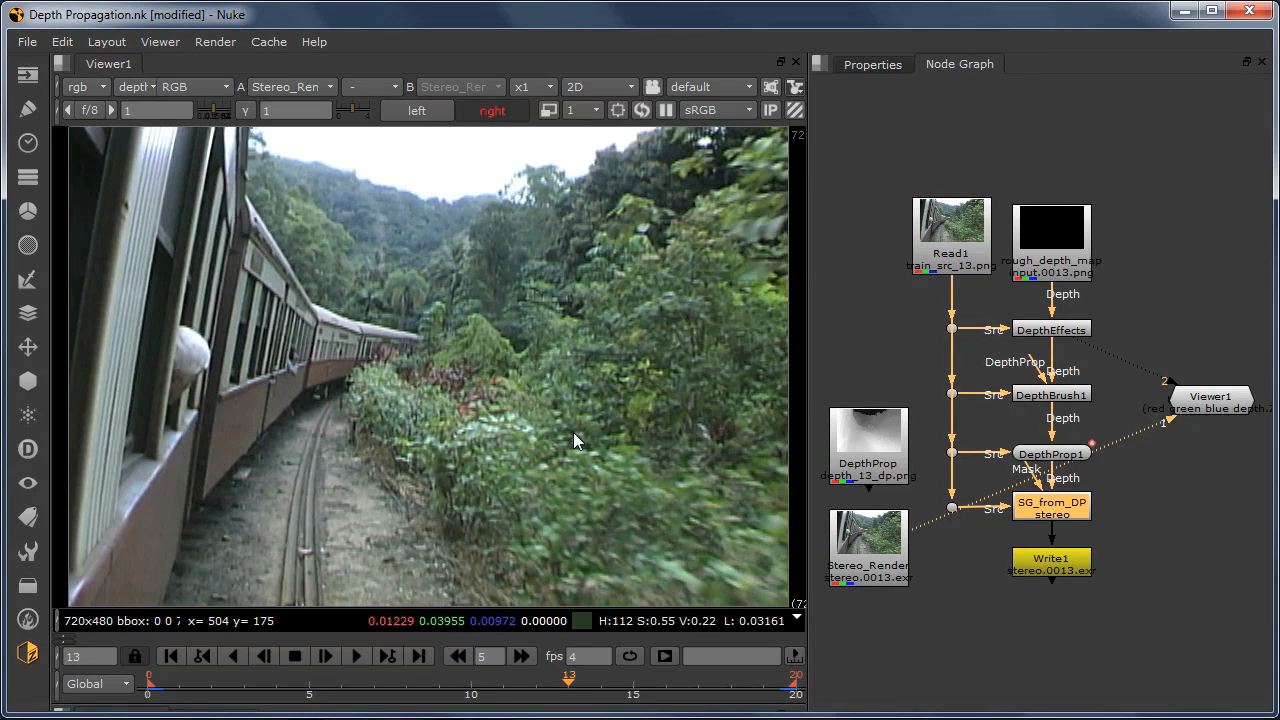
right_click(418, 333)
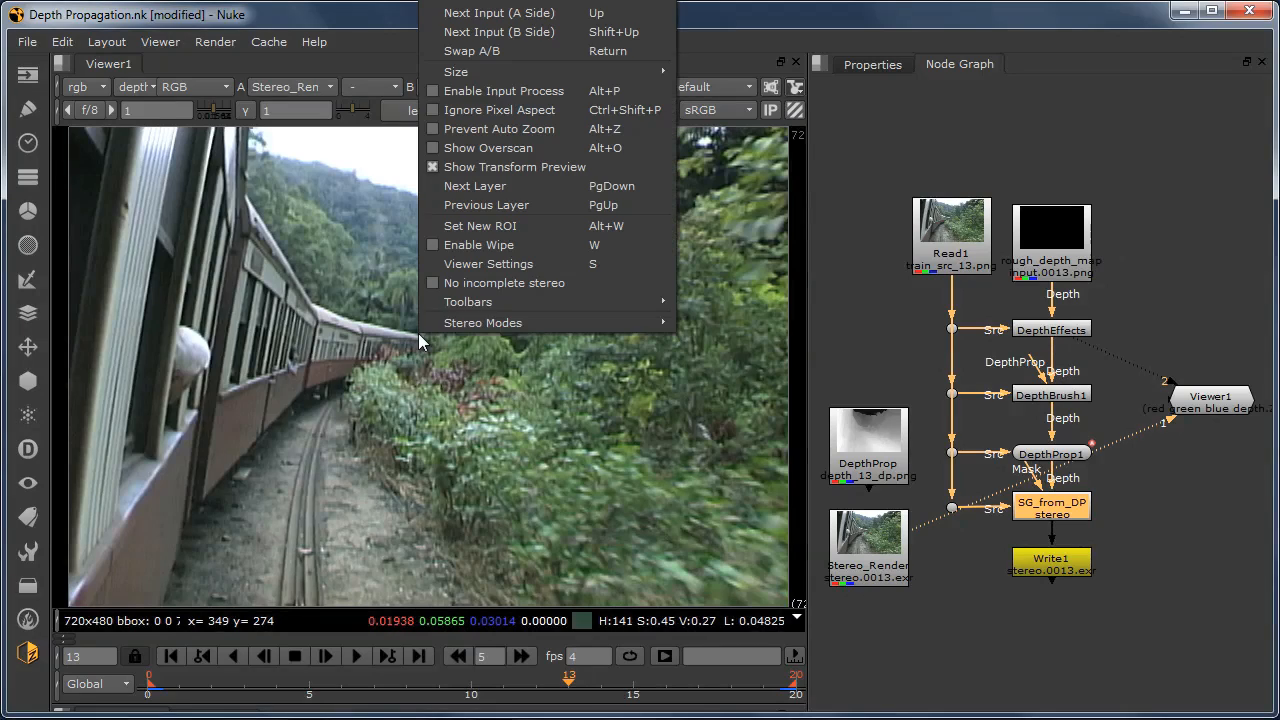
mouse_move(496, 325)
left_click(708, 343)
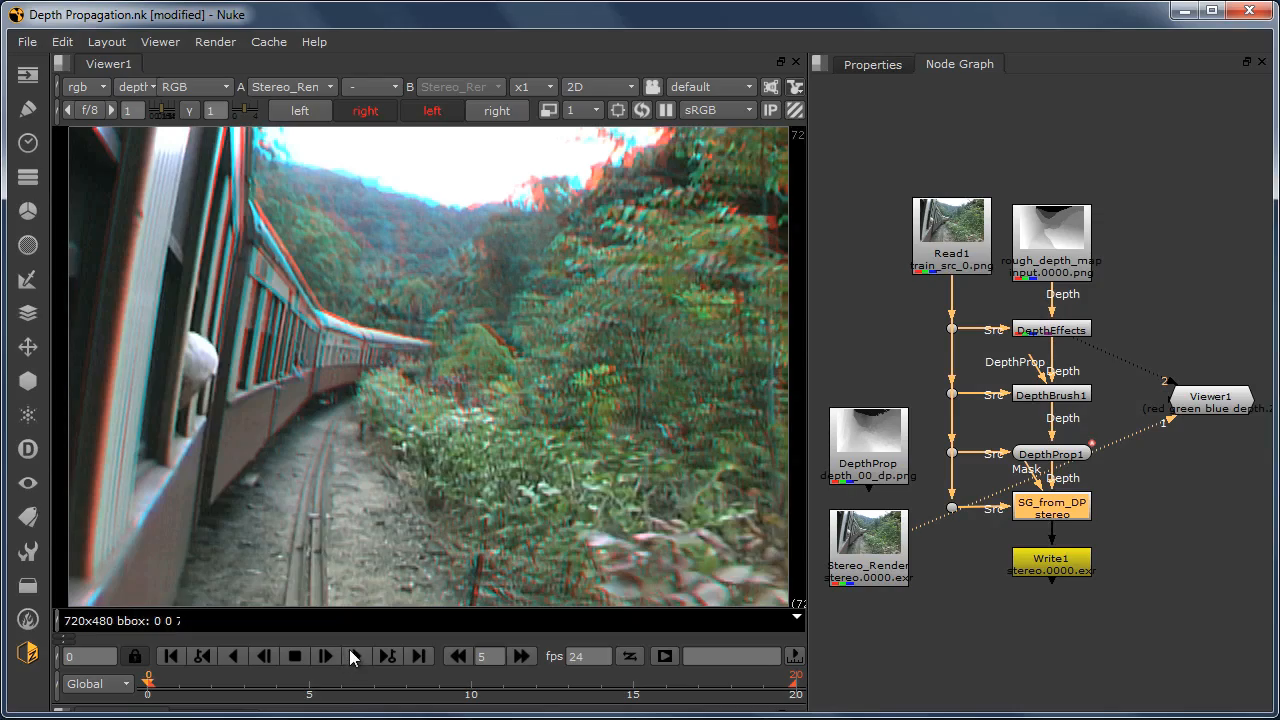
Step: Play the train shot's anaglyph render, stop it and return to the first frame
left_click(354, 655)
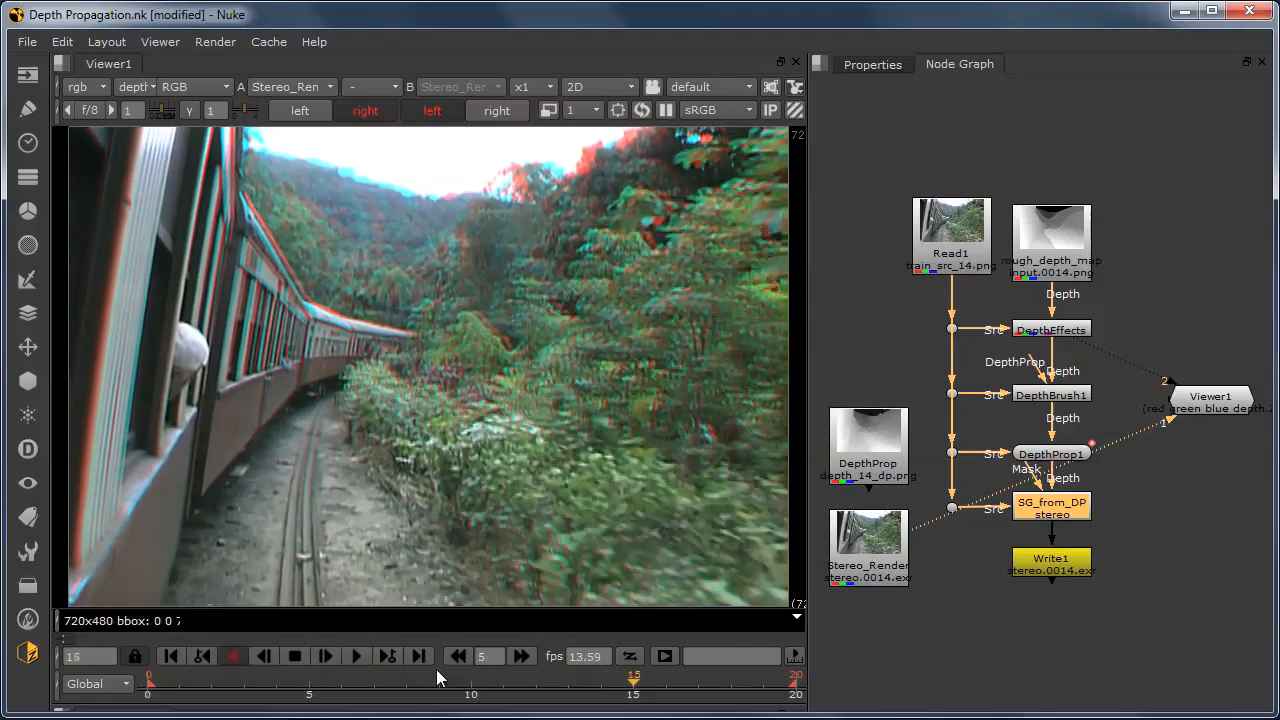
left_click(295, 656)
left_click(172, 656)
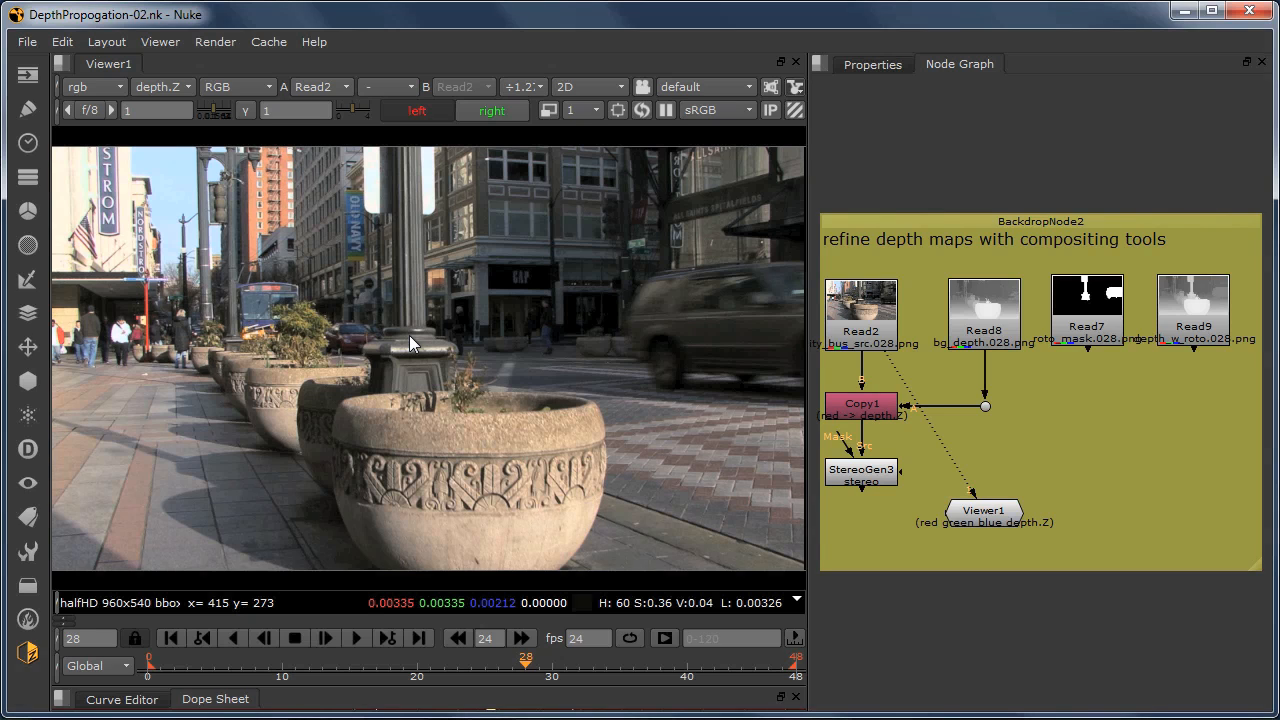
Step: Go to frame 10 and compare the Read8 background depth map with the Read2 street source in the viewer
left_click(283, 670)
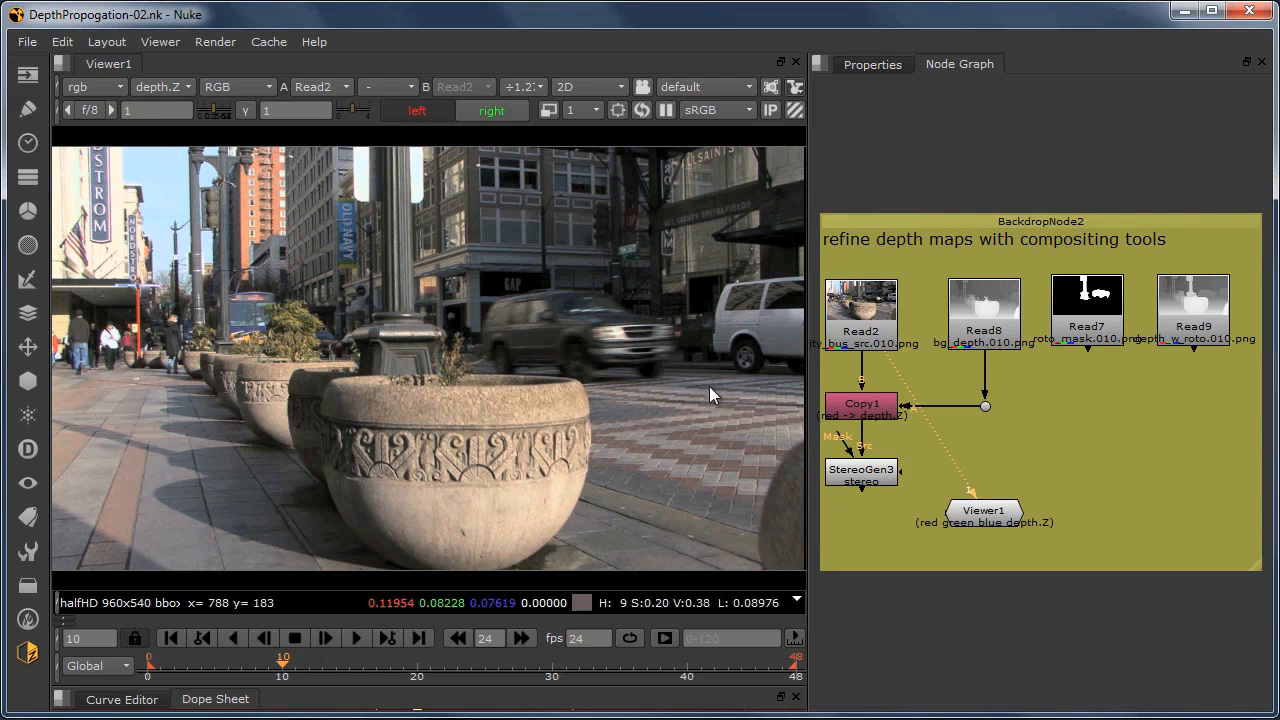
left_click(982, 308)
key("2")
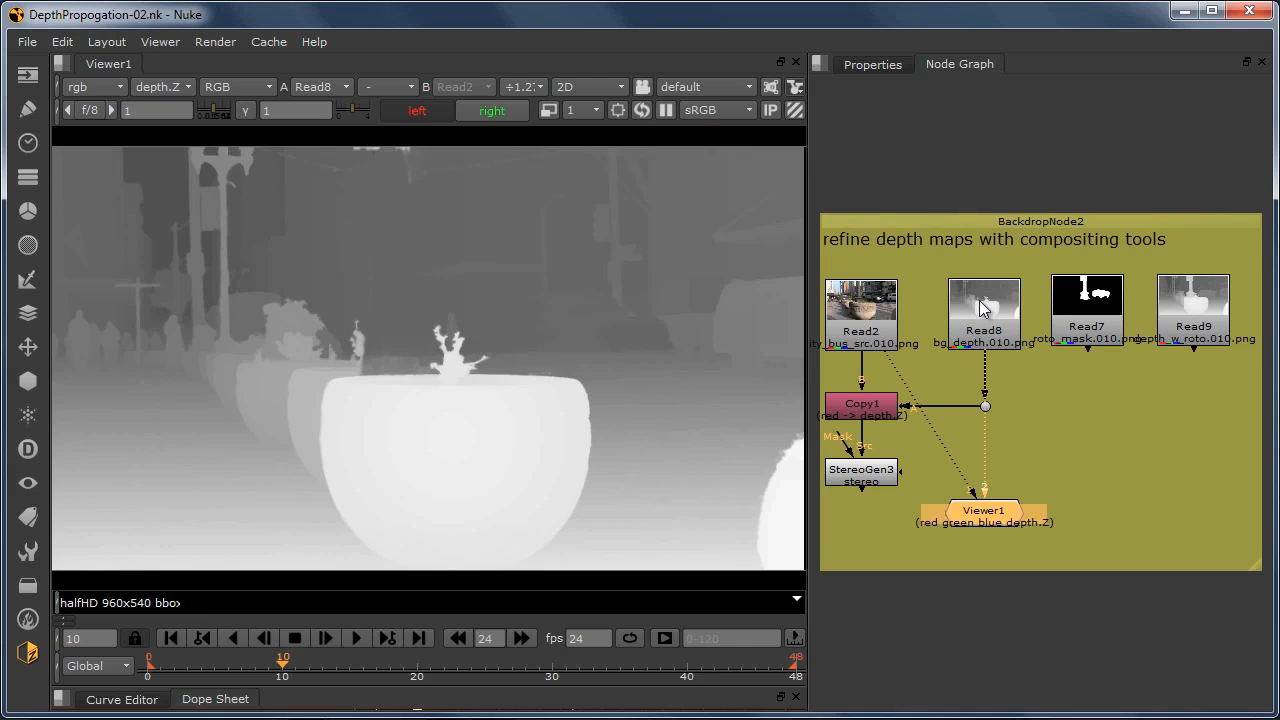
key("1")
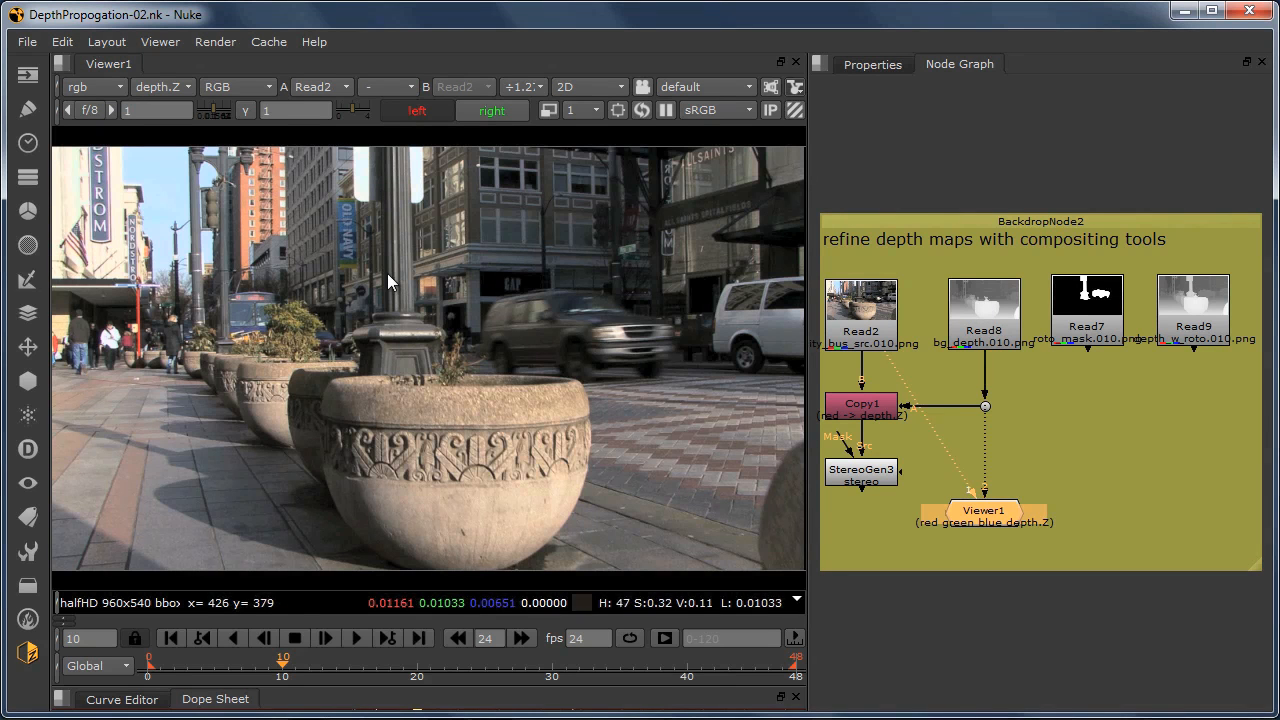
key("2")
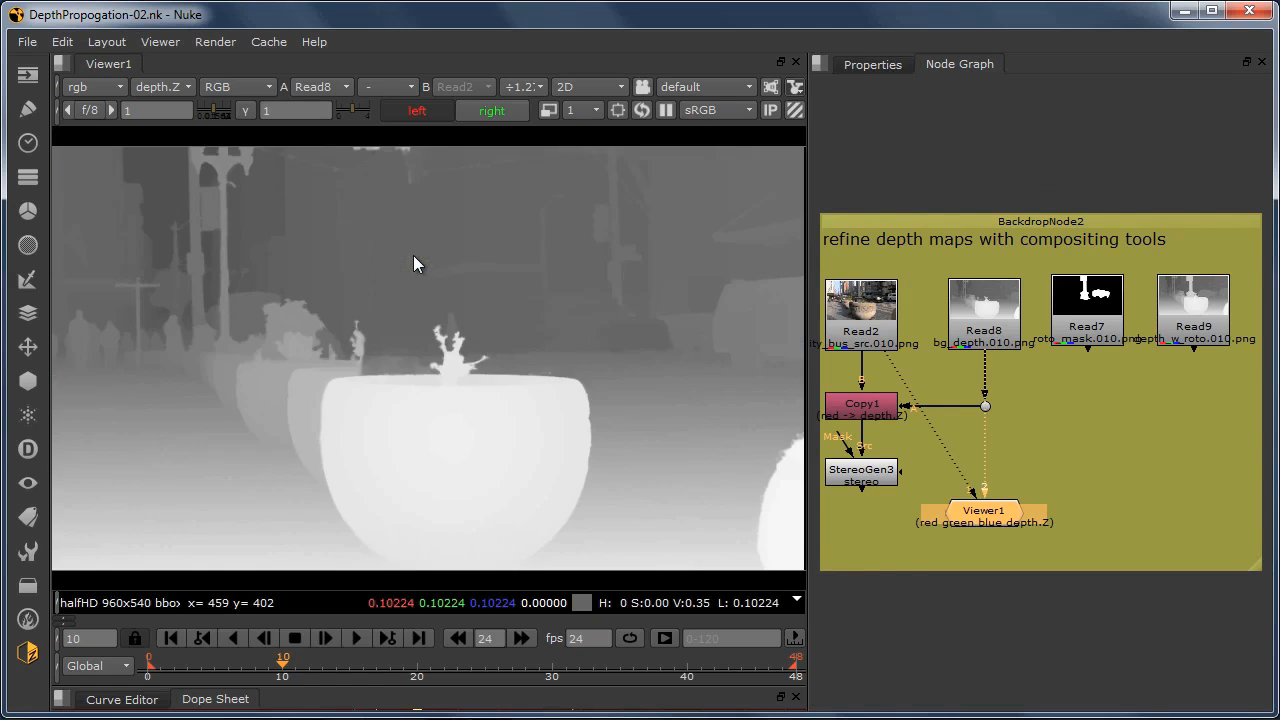
key("1")
key("2")
key("1")
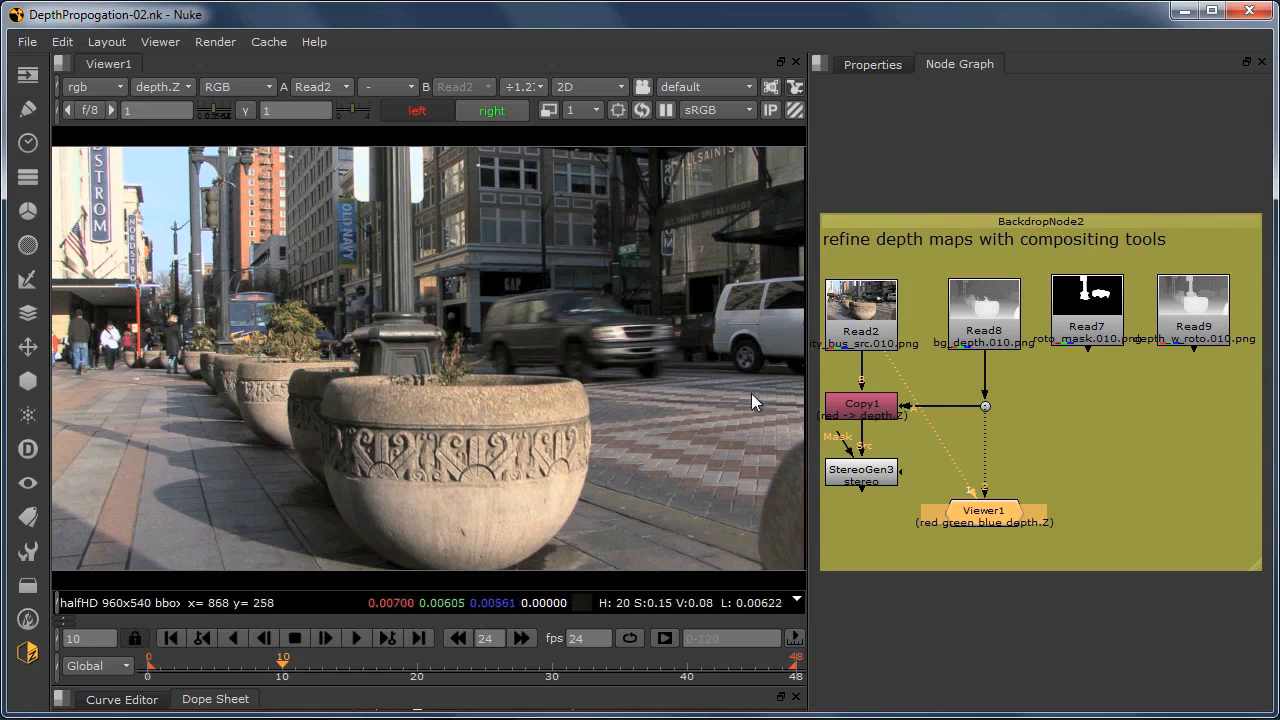
Step: Display StereoGen3 and compare its left and right views up close around the lamp post
left_click(848, 477)
key("1")
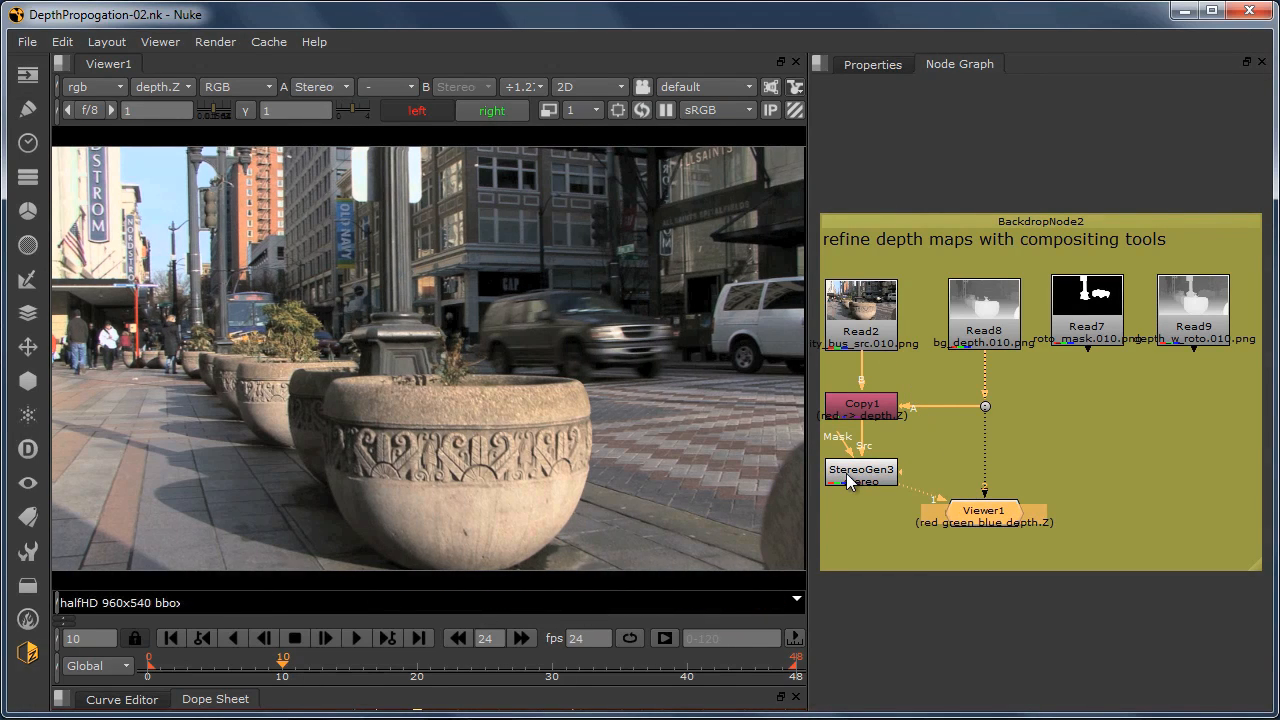
left_click(428, 111)
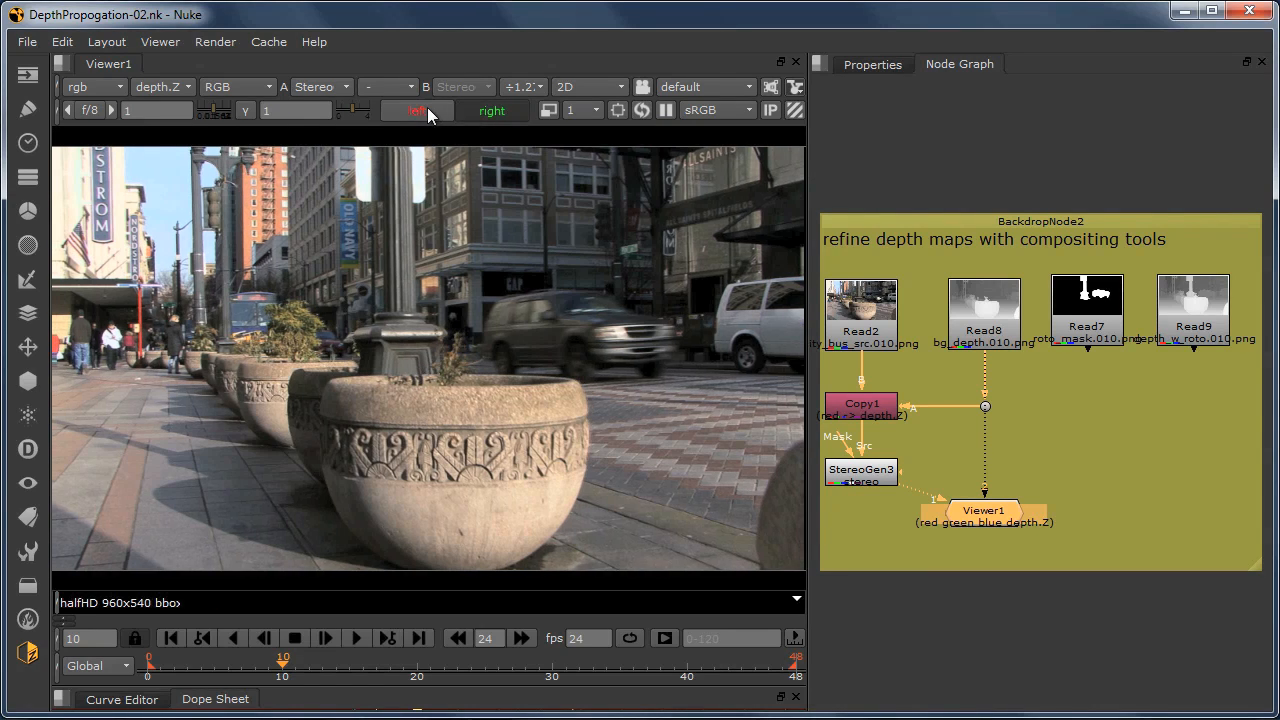
scroll(415, 231, "up", 1)
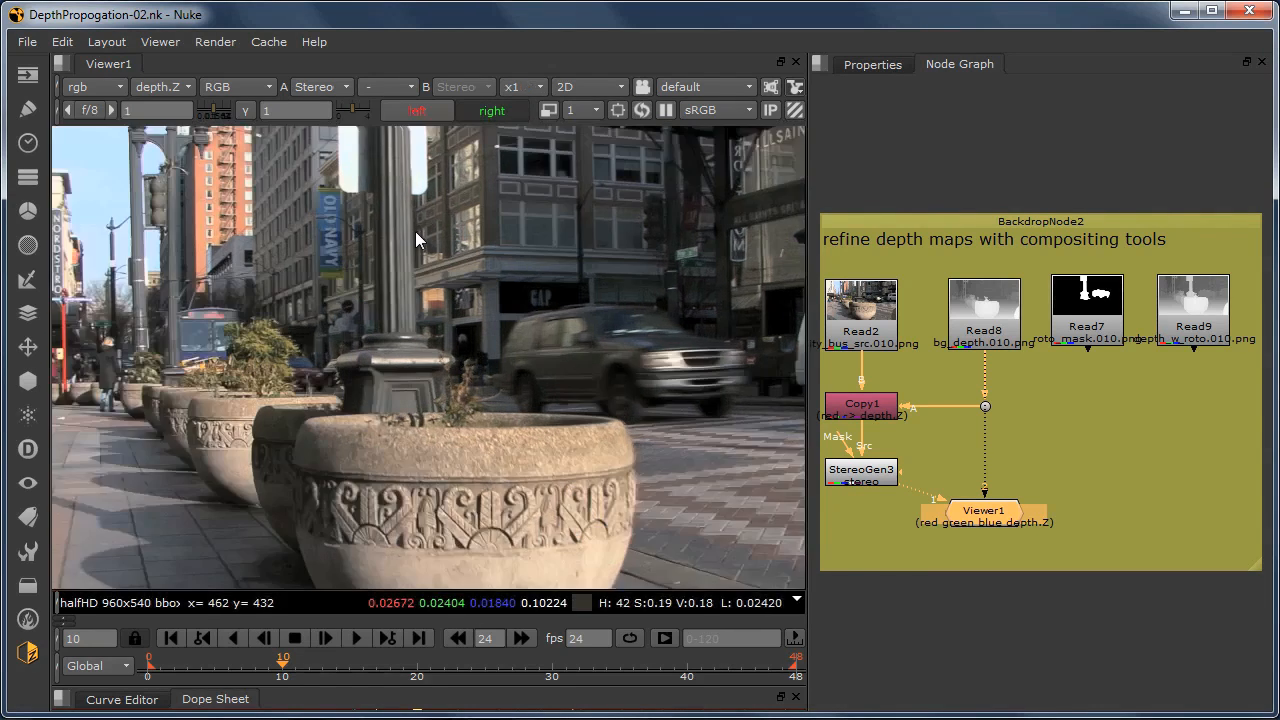
scroll(415, 231, "up", 1)
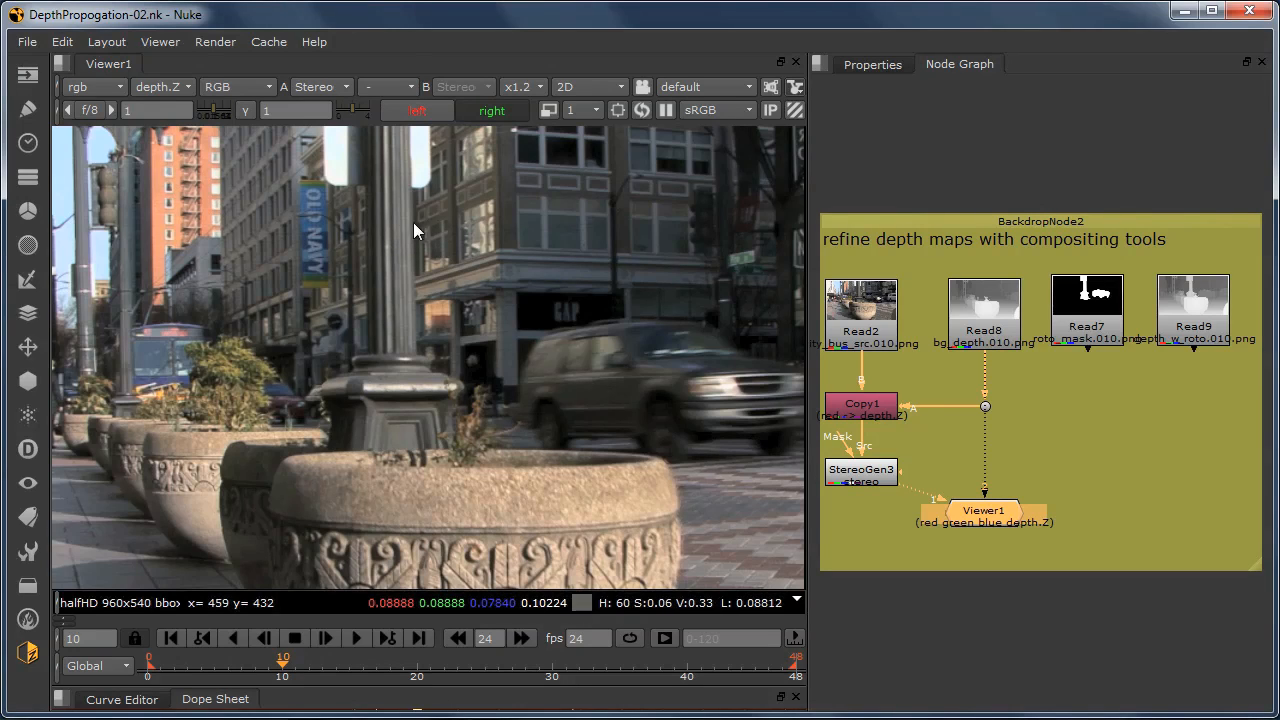
left_click(477, 112)
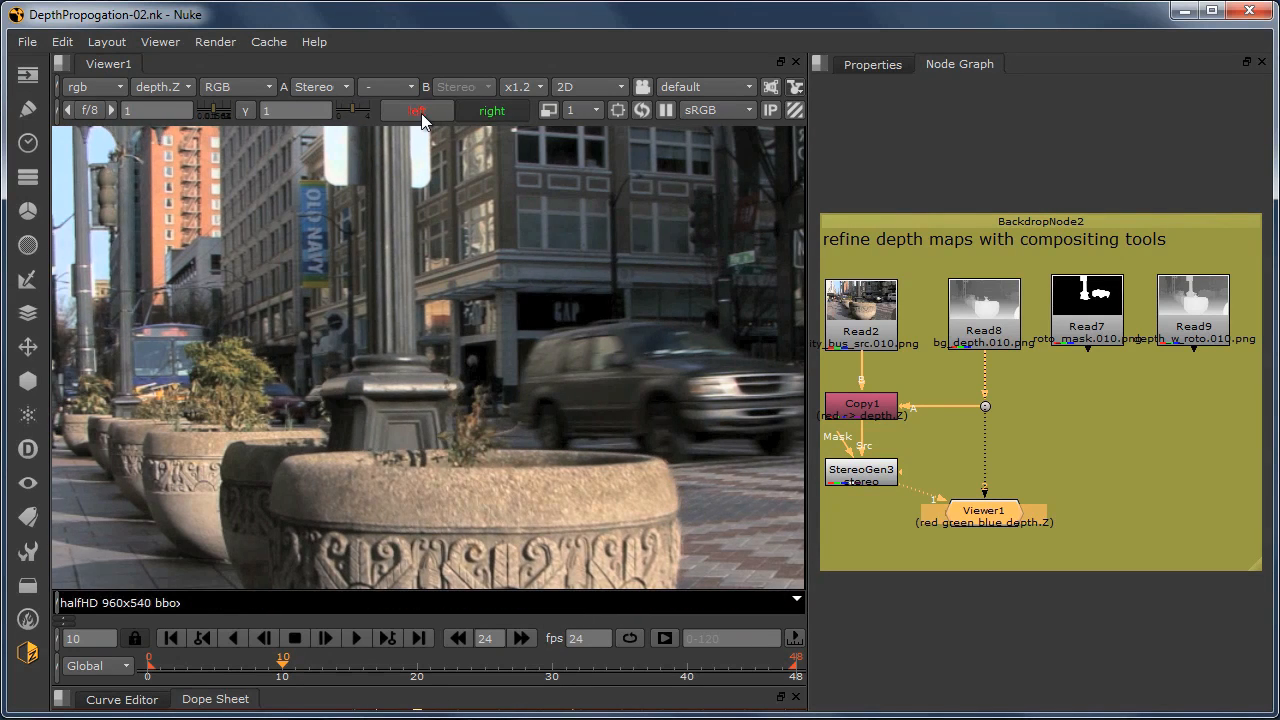
left_click(470, 113)
key("f")
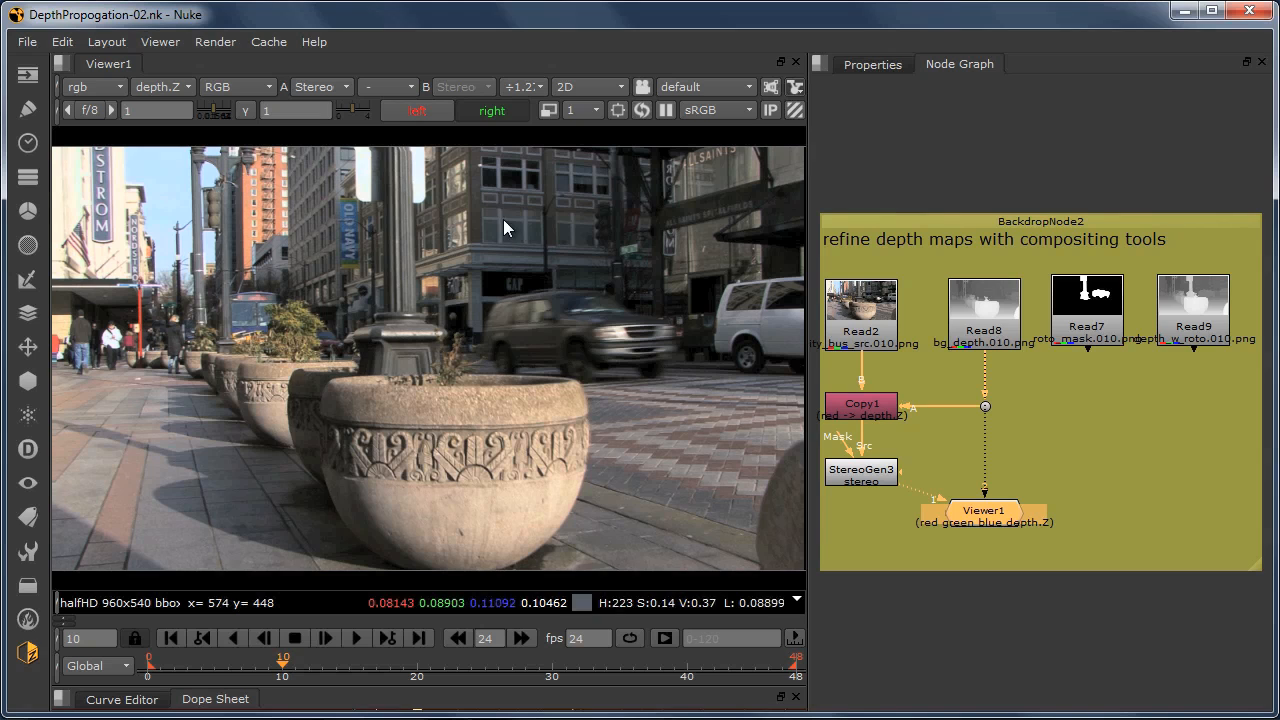
Step: View the Read7 roto mask, and display the Read9 depth map on the second viewer input
left_click(1076, 308)
key("2")
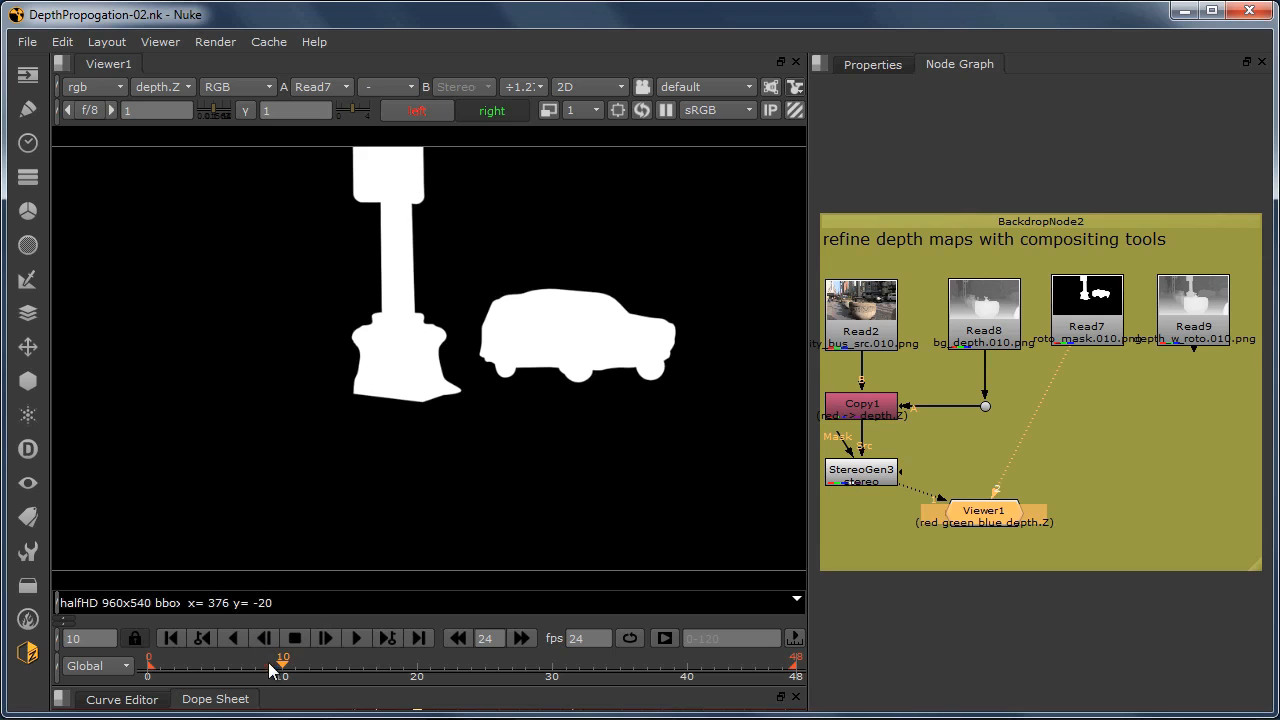
mouse_move(286, 662)
left_mouse_down()
mouse_move(437, 658)
mouse_move(229, 658)
mouse_move(467, 657)
mouse_move(281, 666)
left_mouse_up()
left_click(1176, 306)
key("2")
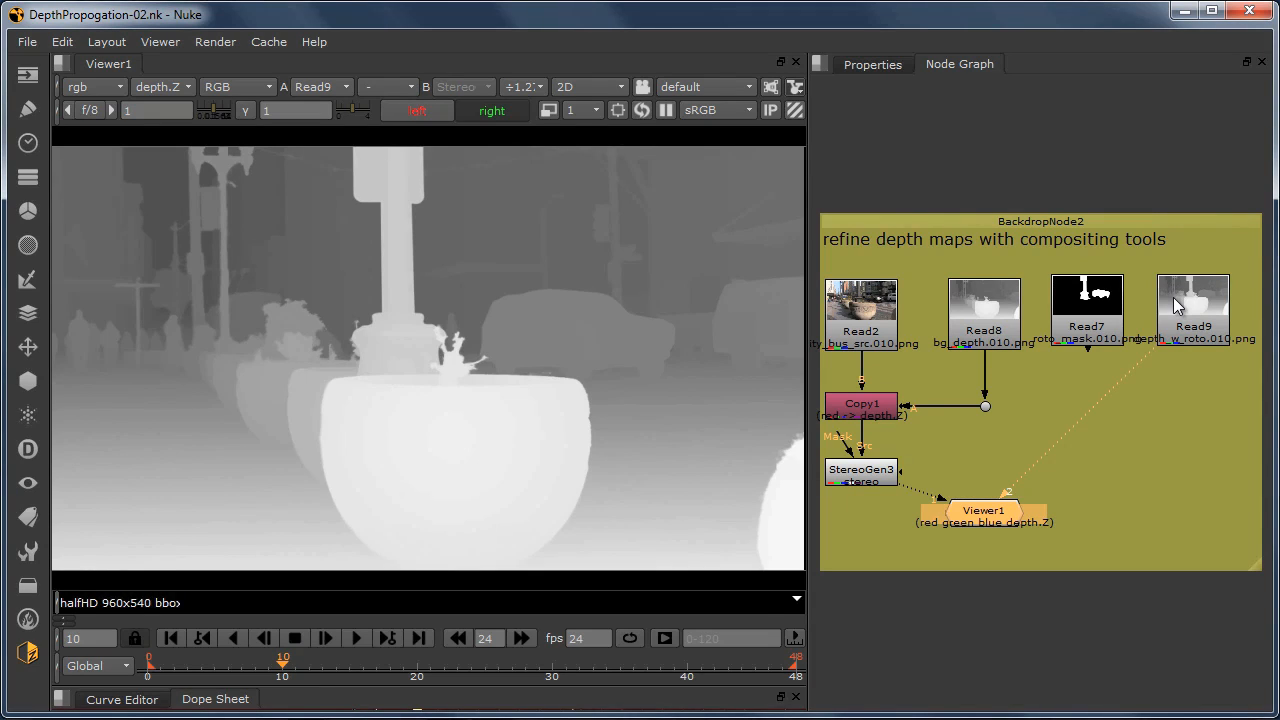
Step: Assign Read8 to the first viewer input and alternate between its depth map and Read9's
left_click(986, 310)
key("1")
key("2")
key("1")
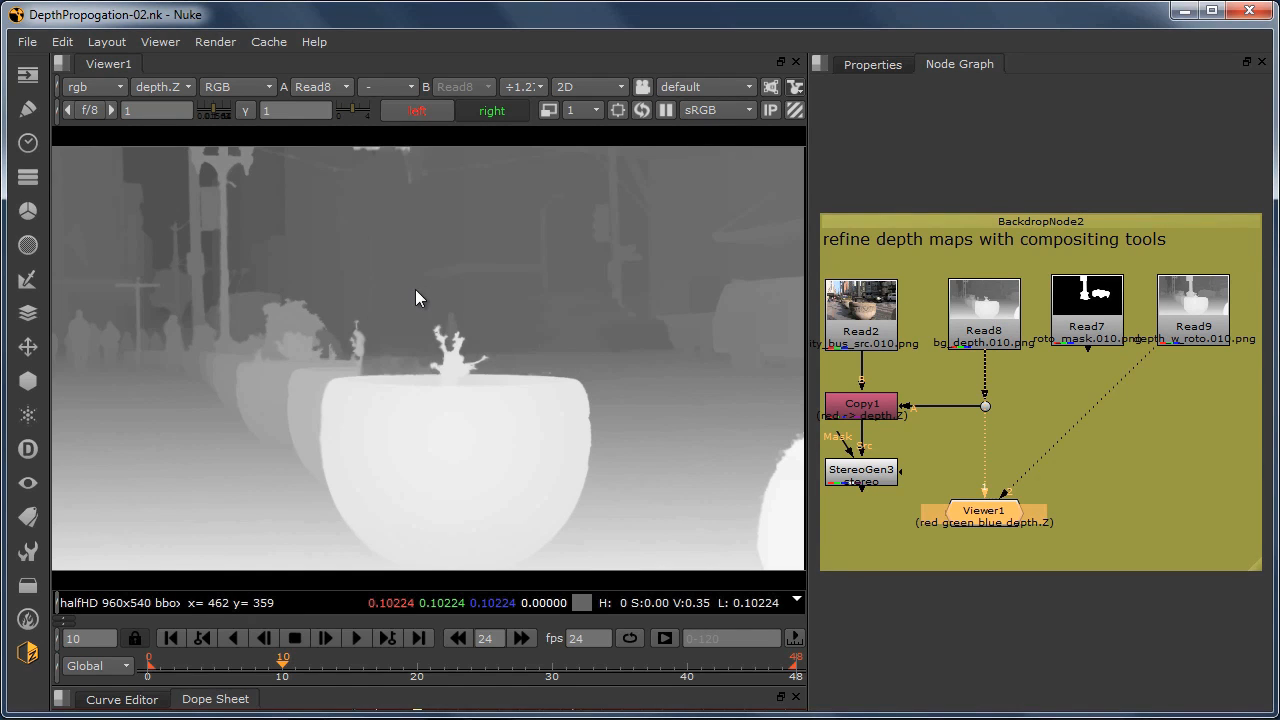
key("2")
key("1")
key("2")
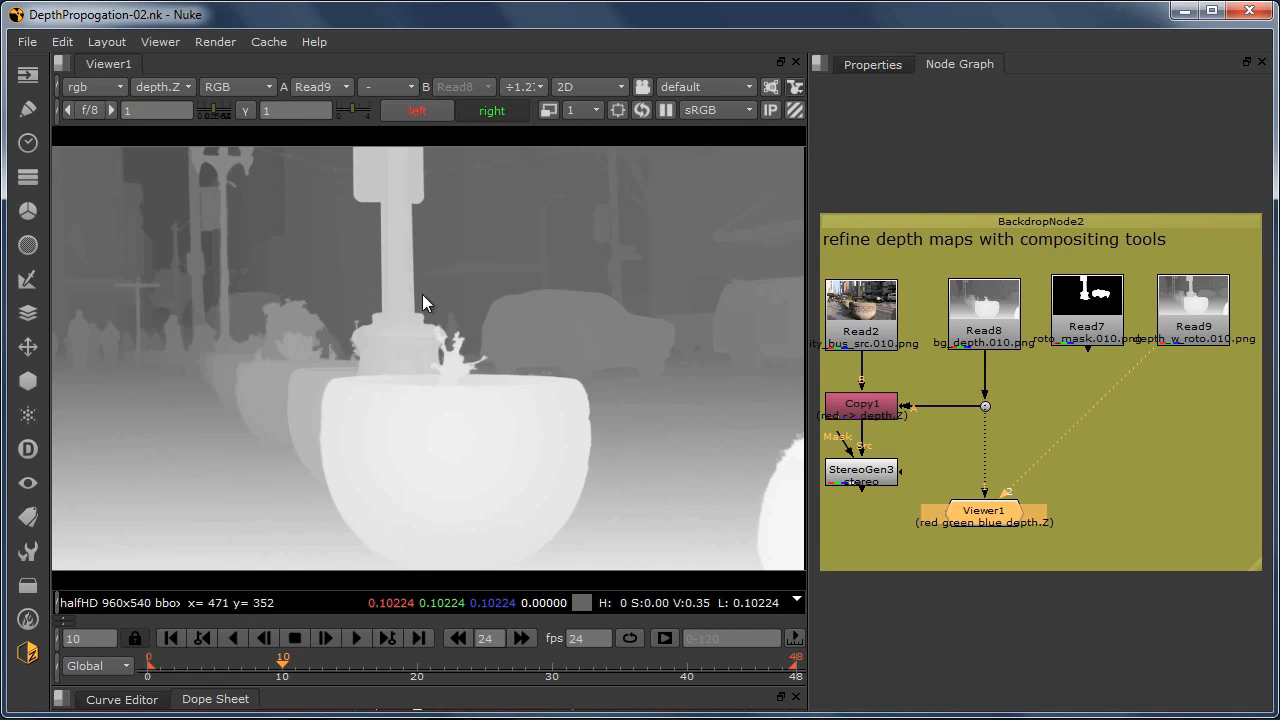
Step: Display StereoGen3 and reconnect the depth input feeding Copy1 from Read8 to Read9
left_click(851, 480)
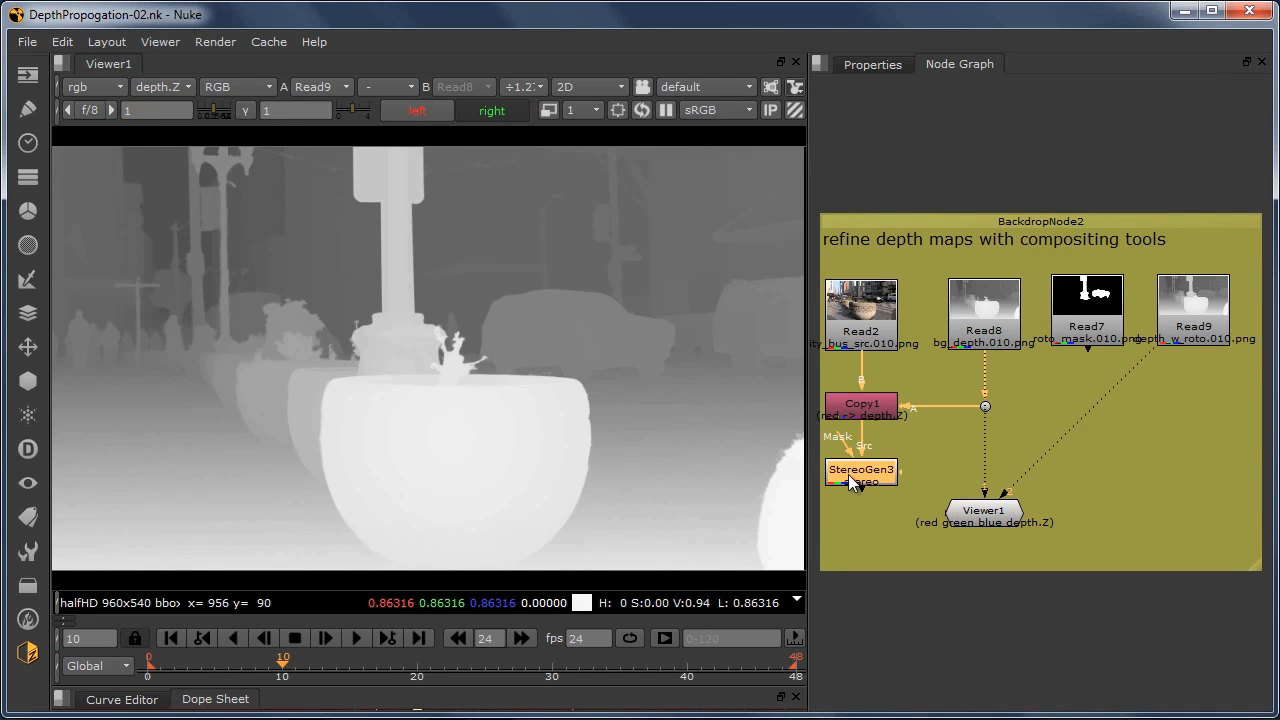
key("1")
scroll(419, 249, "up", 1)
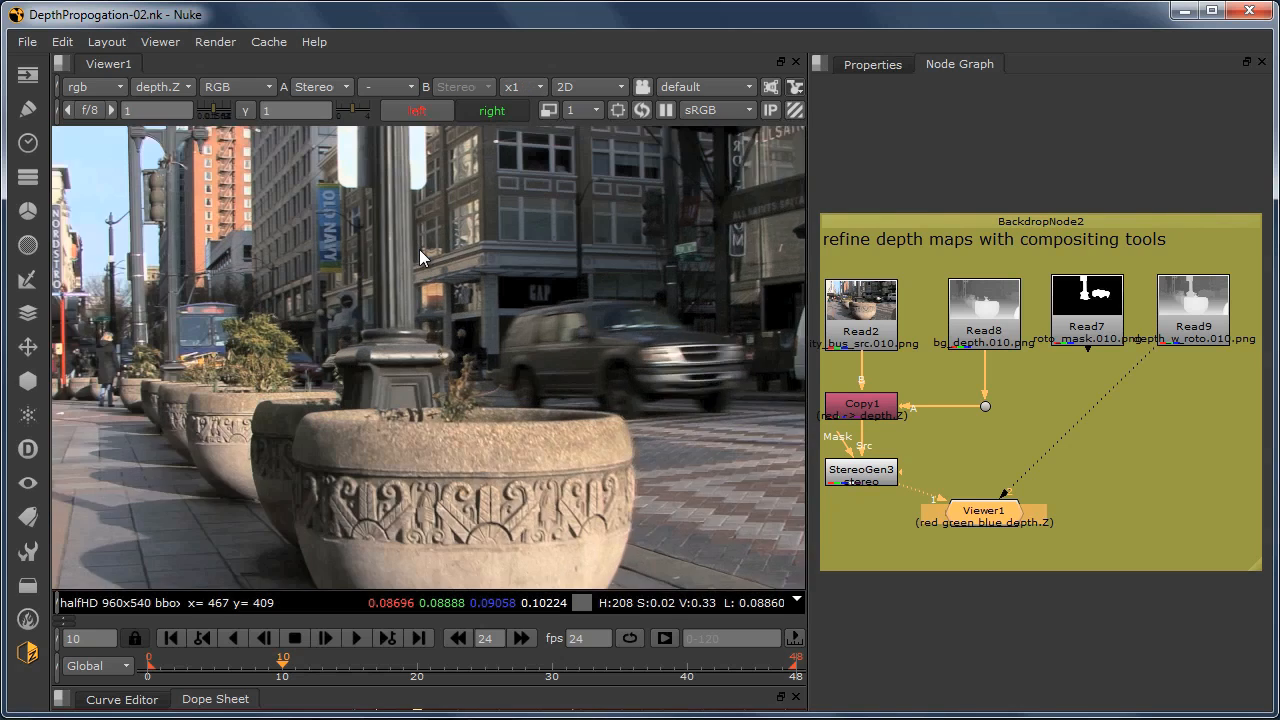
scroll(419, 249, "up", 1)
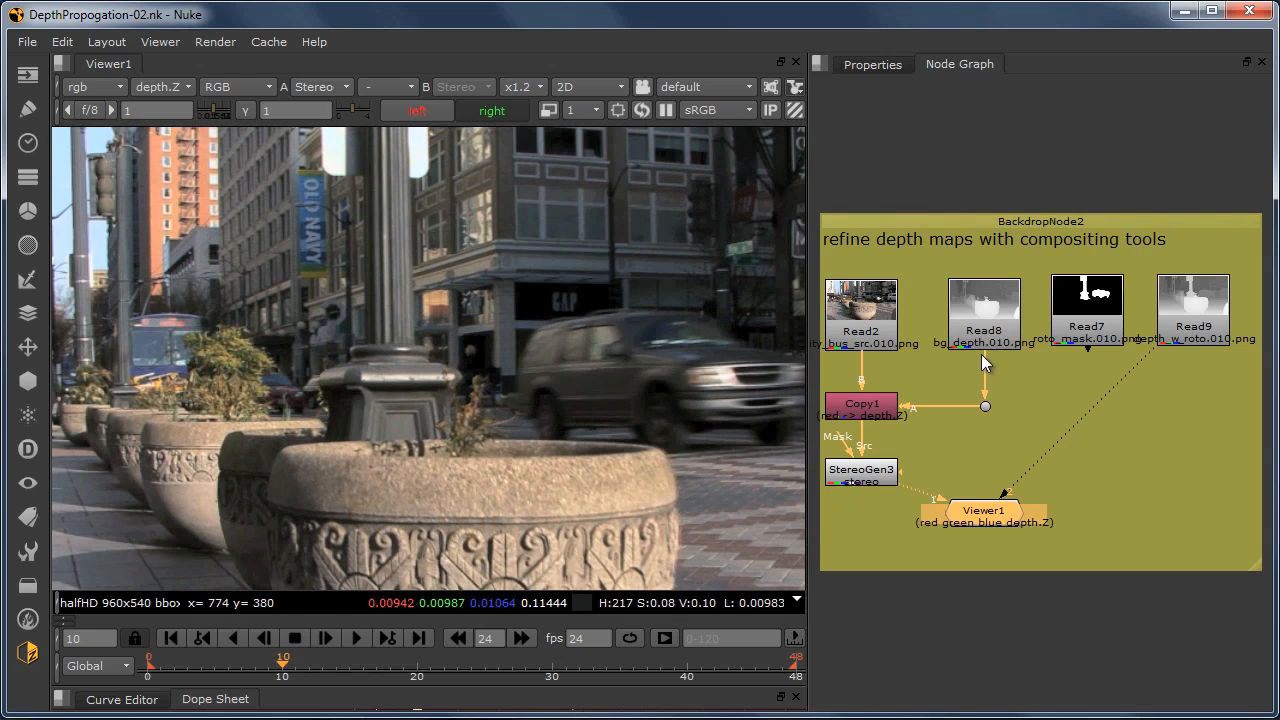
left_click_drag(985, 395, 1184, 313)
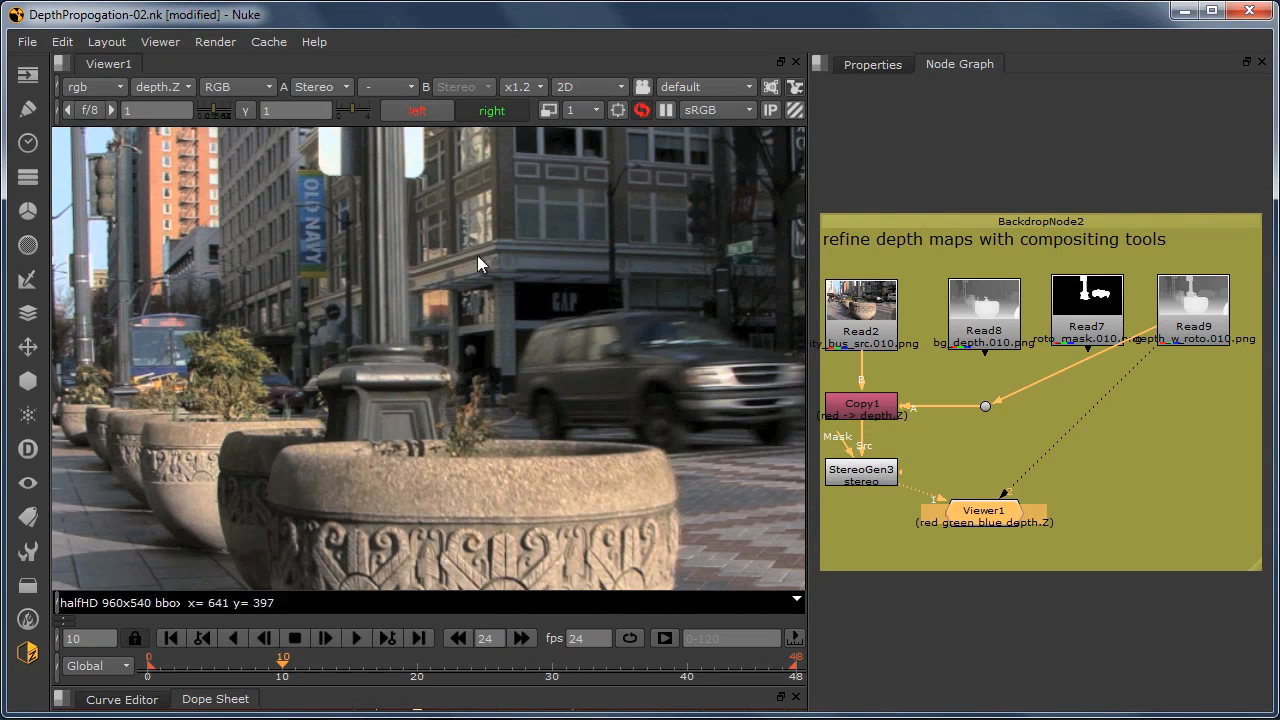
Step: Alternate between StereoGen3's left and right views to check the lamp post and car with the Read9 depth
key("apostrophe")
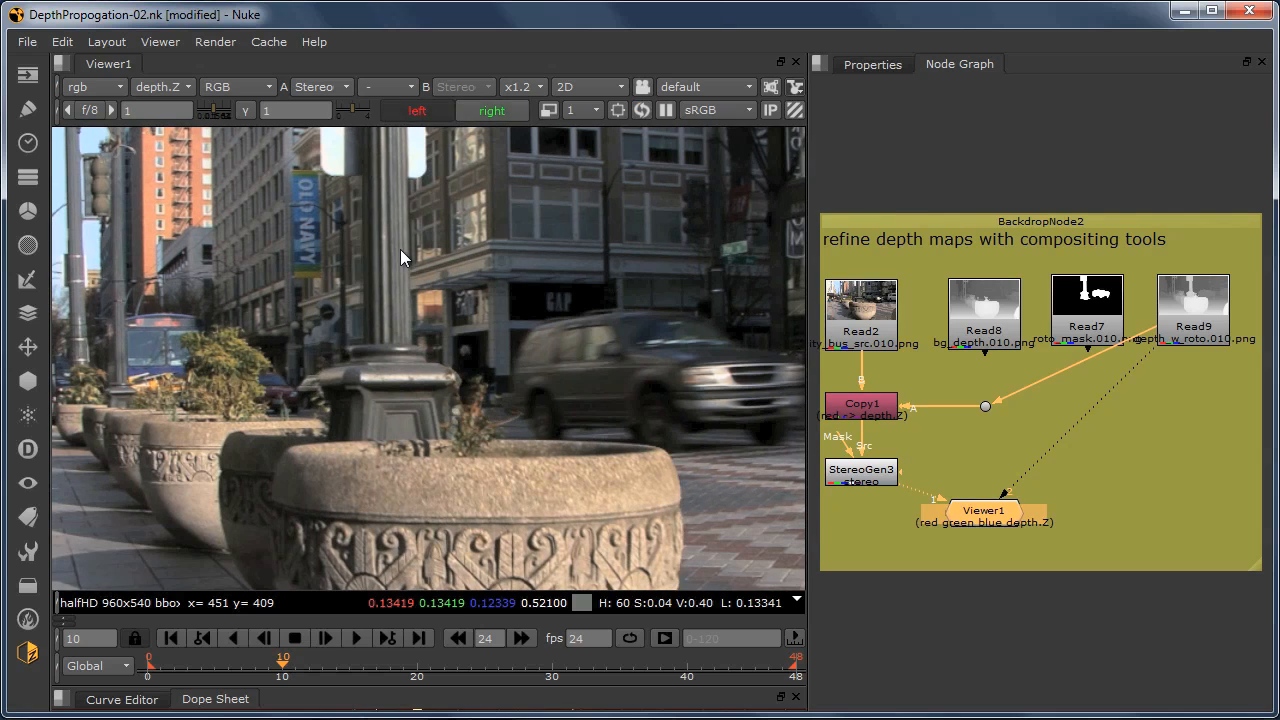
key("semicolon")
key("apostrophe")
key("semicolon")
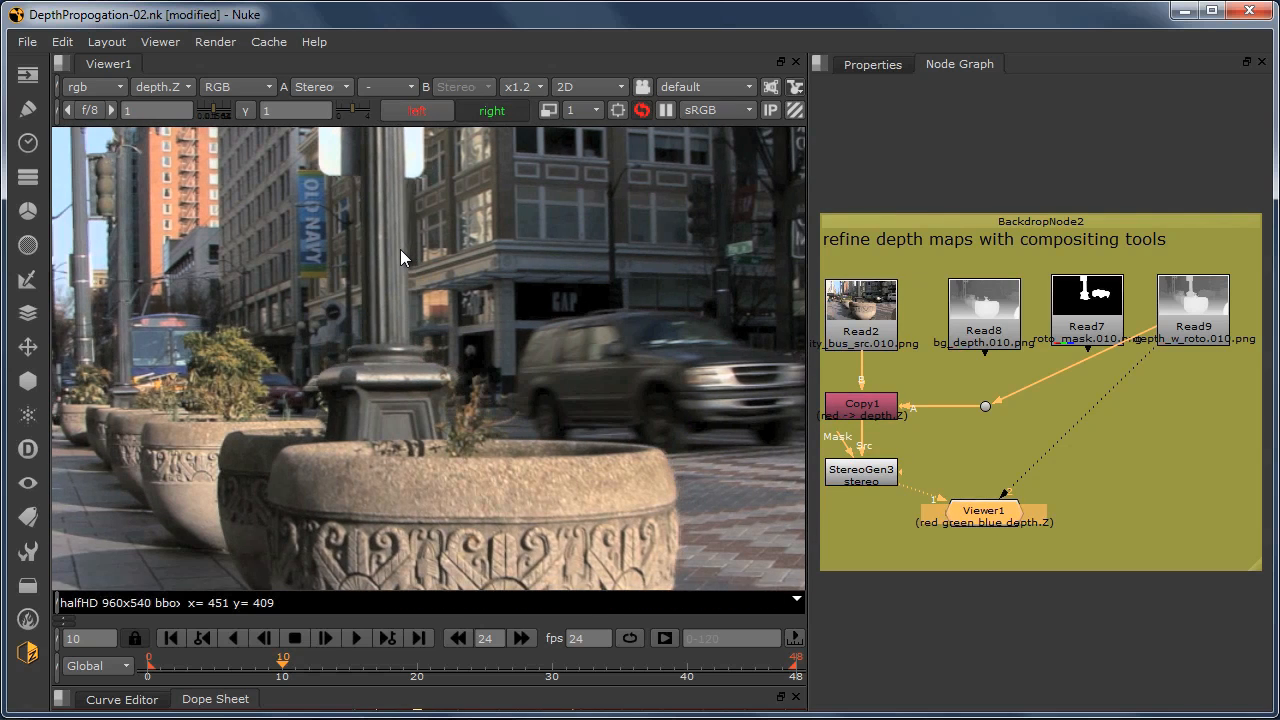
key("apostrophe")
key("semicolon")
key("apostrophe")
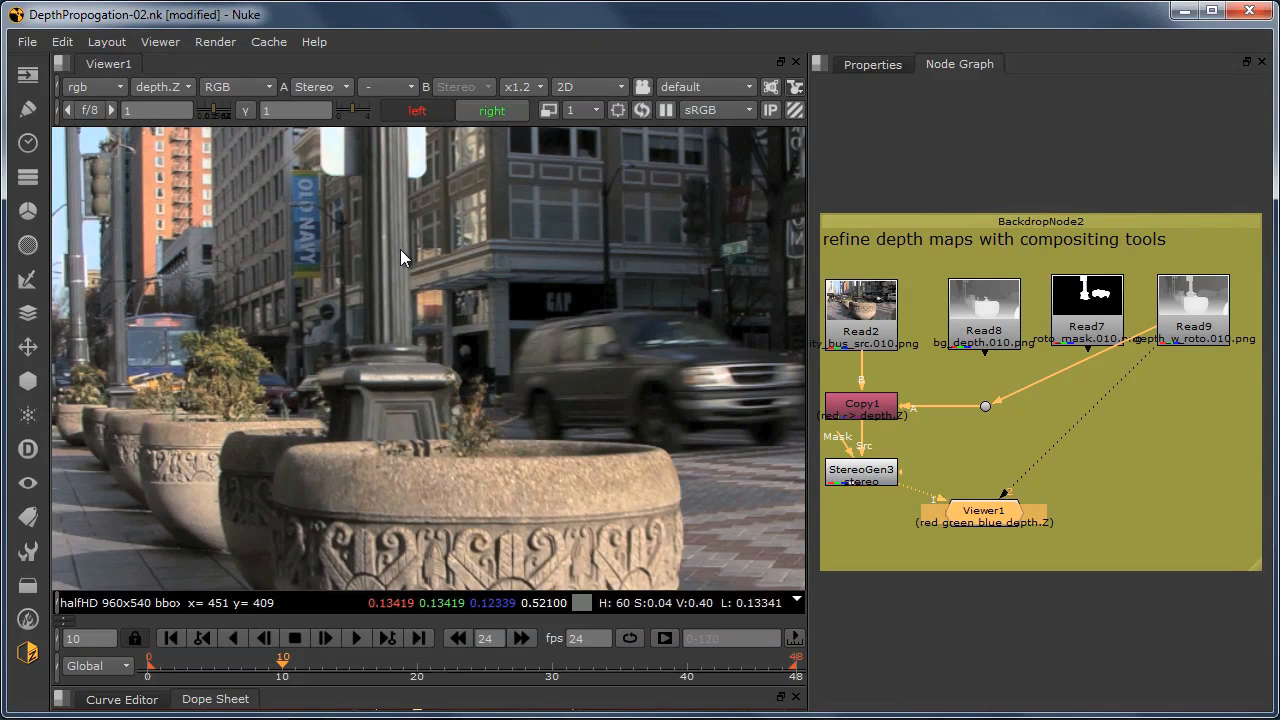
key("semicolon")
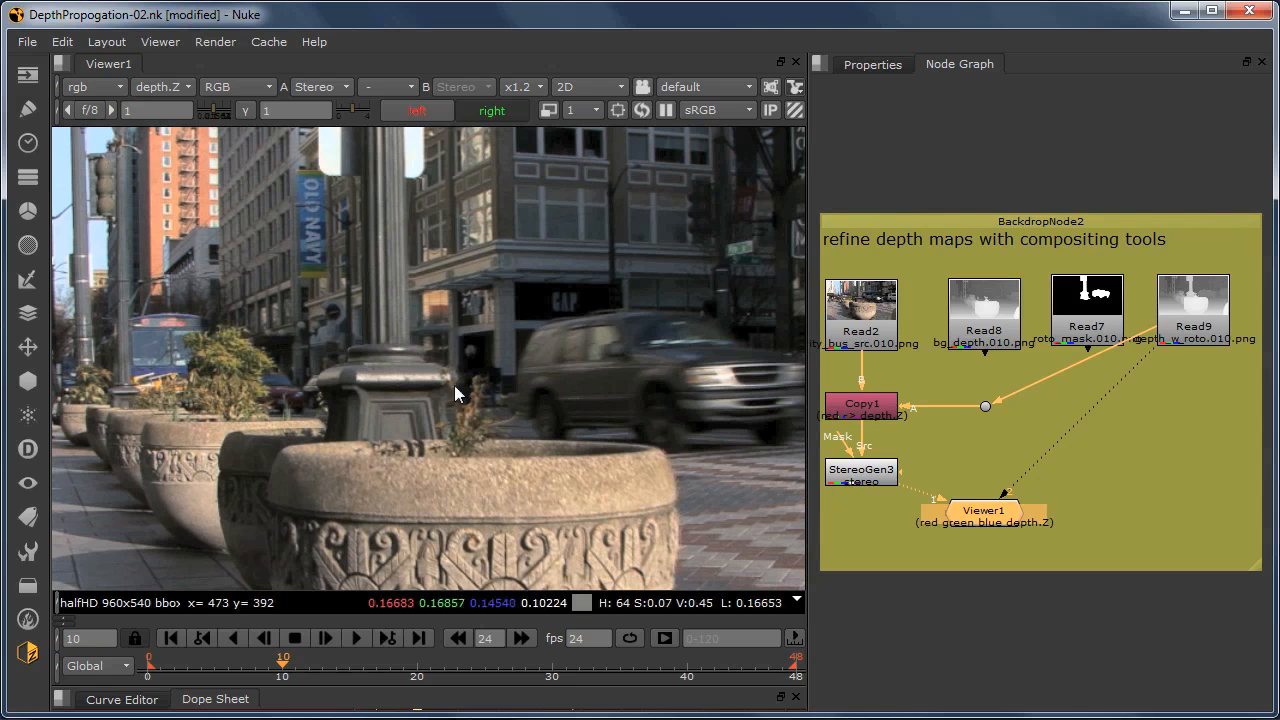
Step: Open the StereoGen3 node's properties and display its stereo output as an anaglyph
left_click(860, 472)
double_click(860, 472)
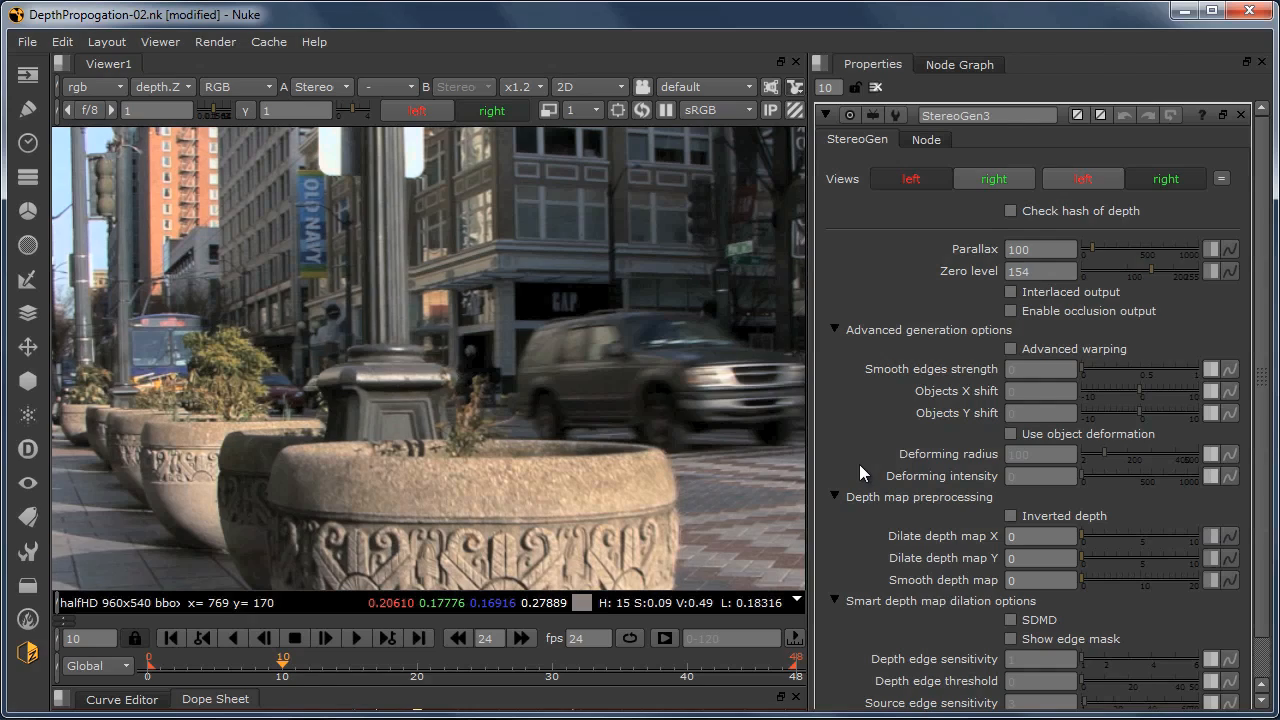
right_click(428, 206)
mouse_move(522, 605)
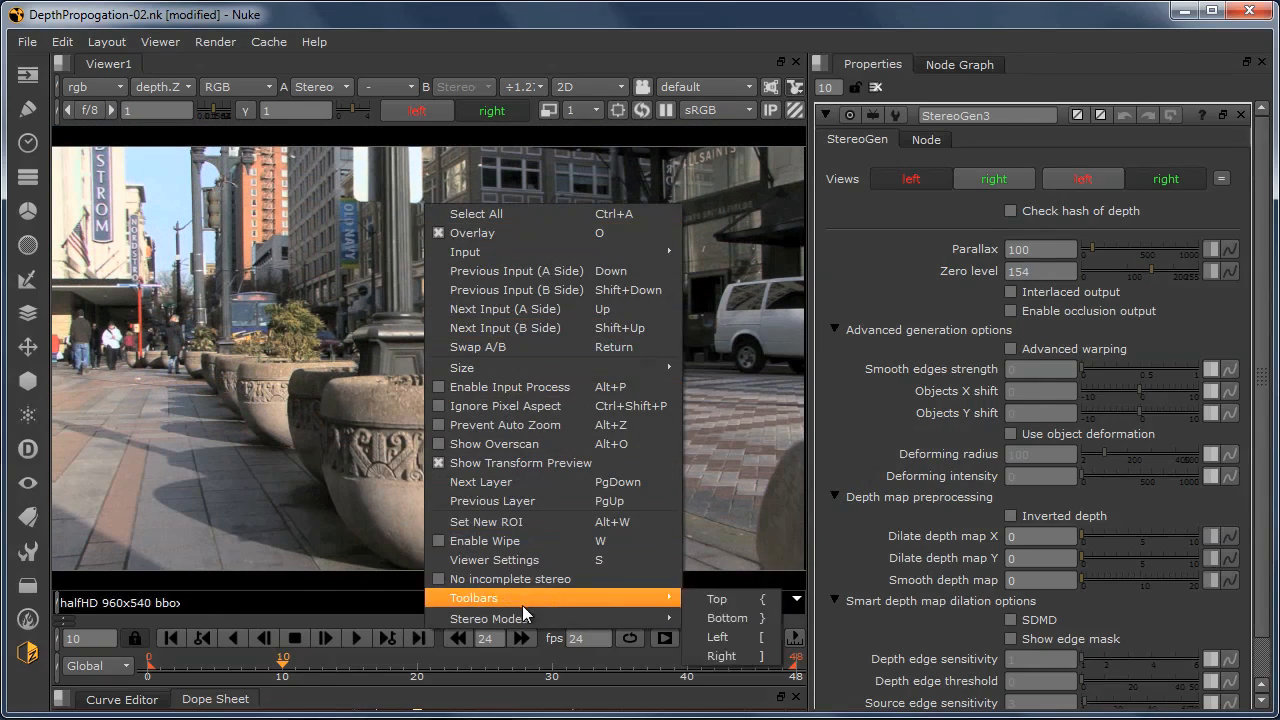
mouse_move(628, 617)
left_click(712, 637)
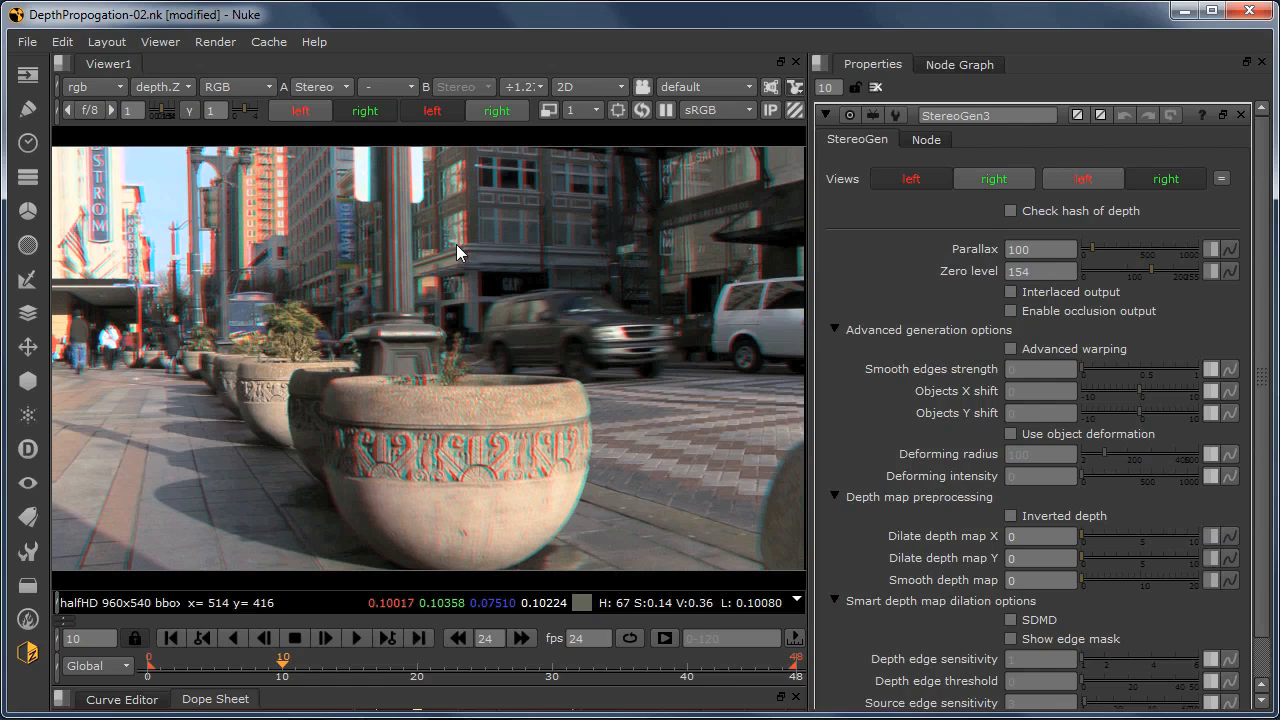
Step: Set StereoGen3's zero level to 220 and its parallax to 200
left_click_drag(1068, 277, 1005, 283)
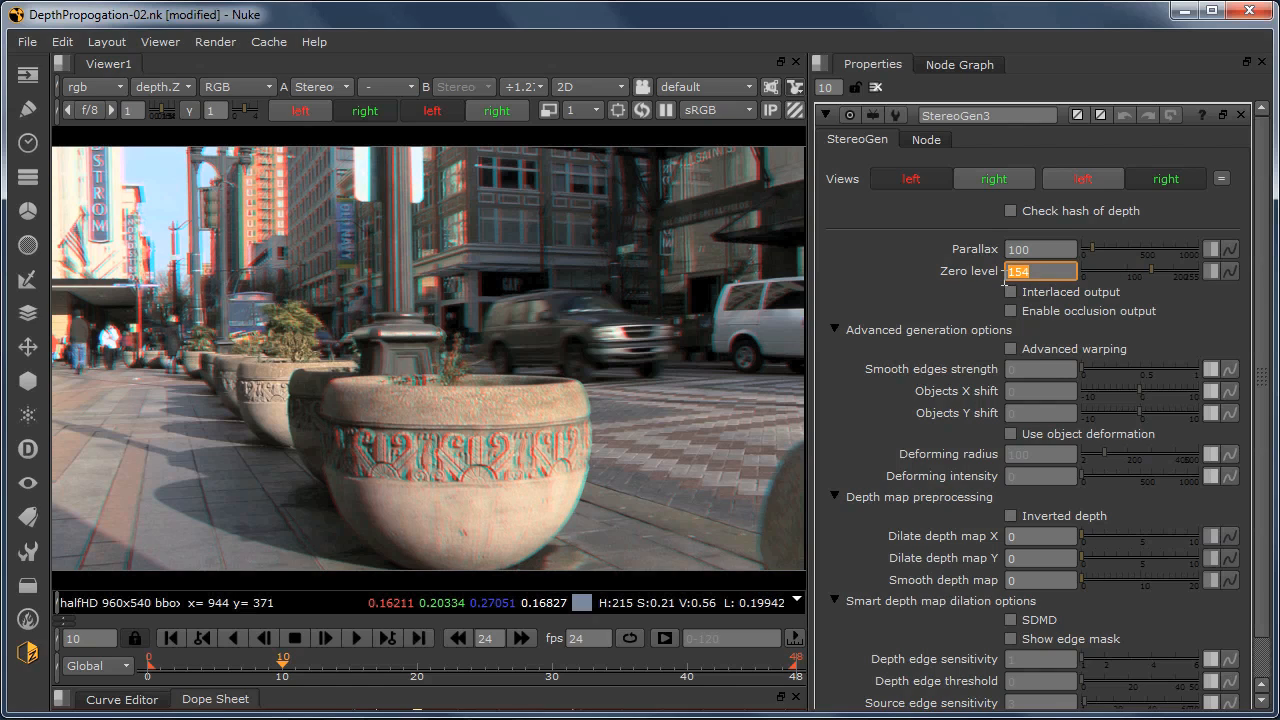
type("220")
key("Return")
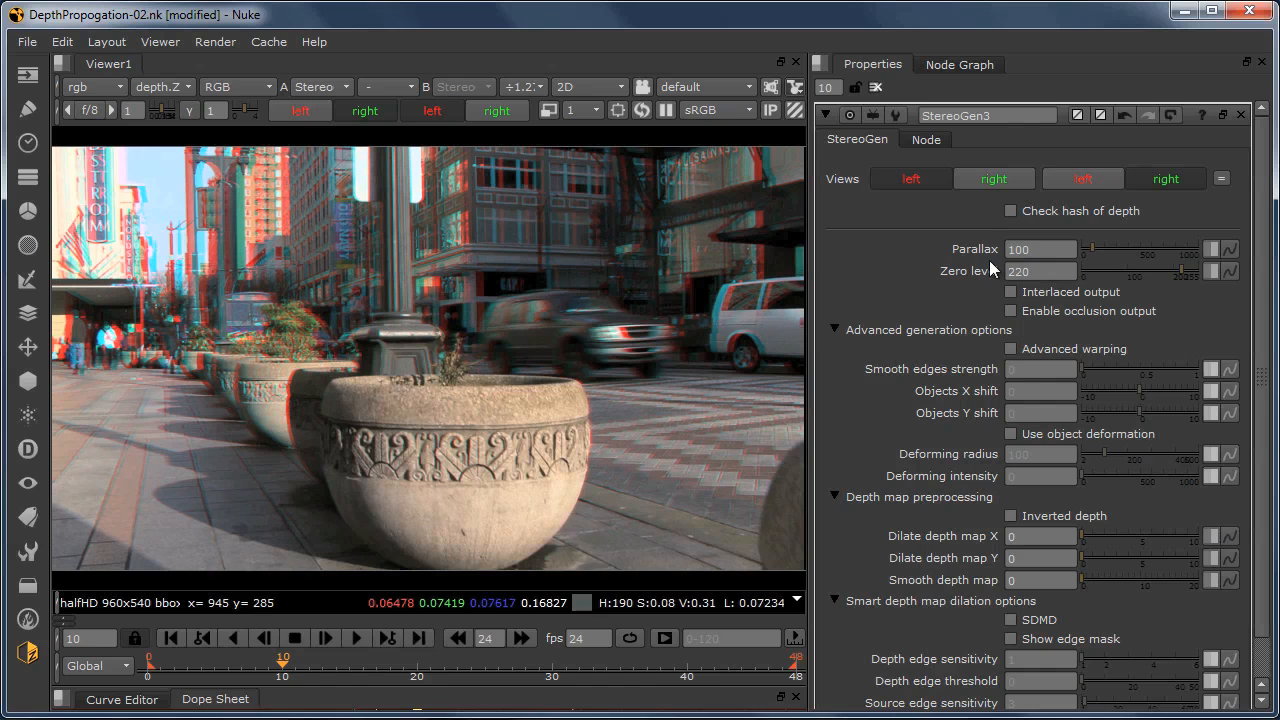
key("ctrl+z")
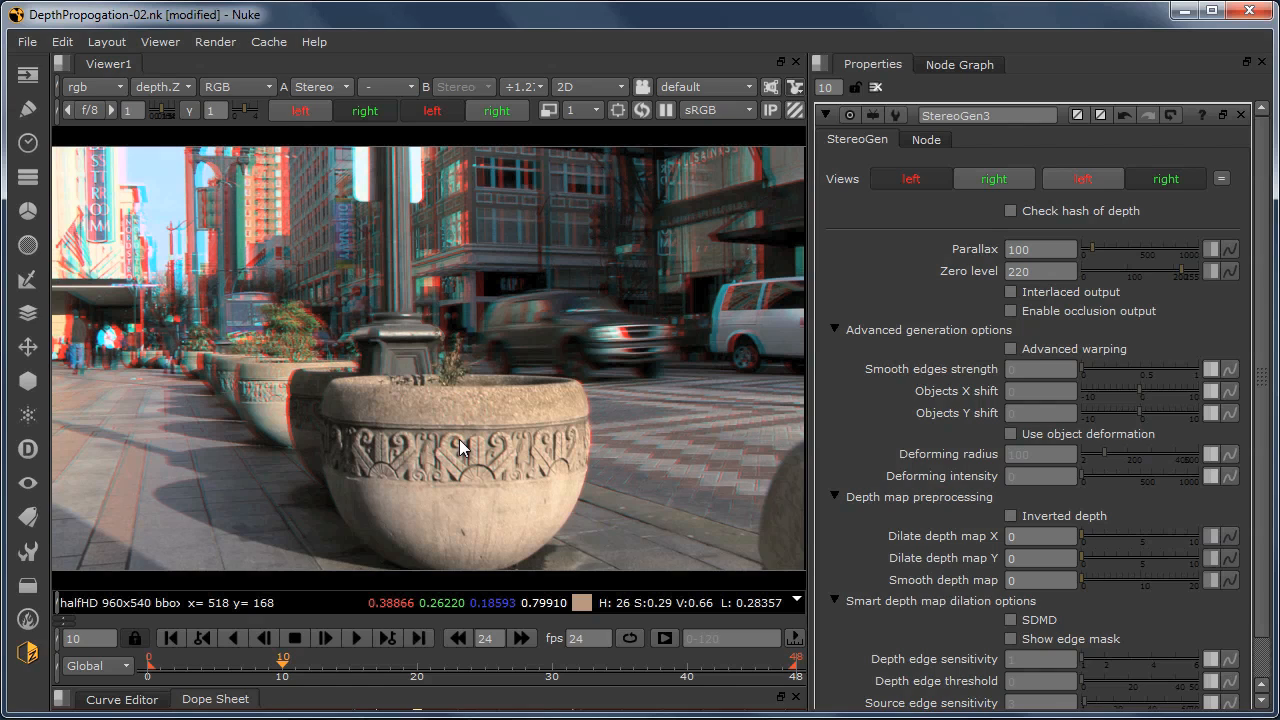
left_click(1008, 250)
key("Up")
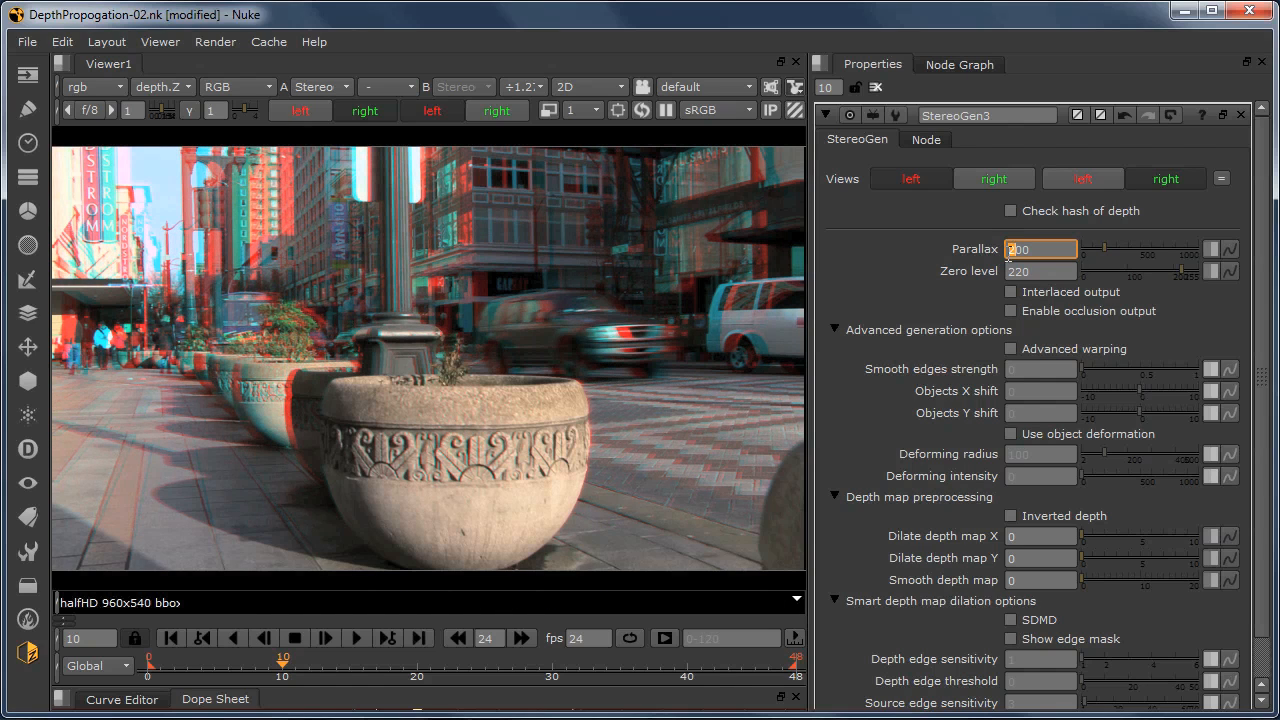
key("Down")
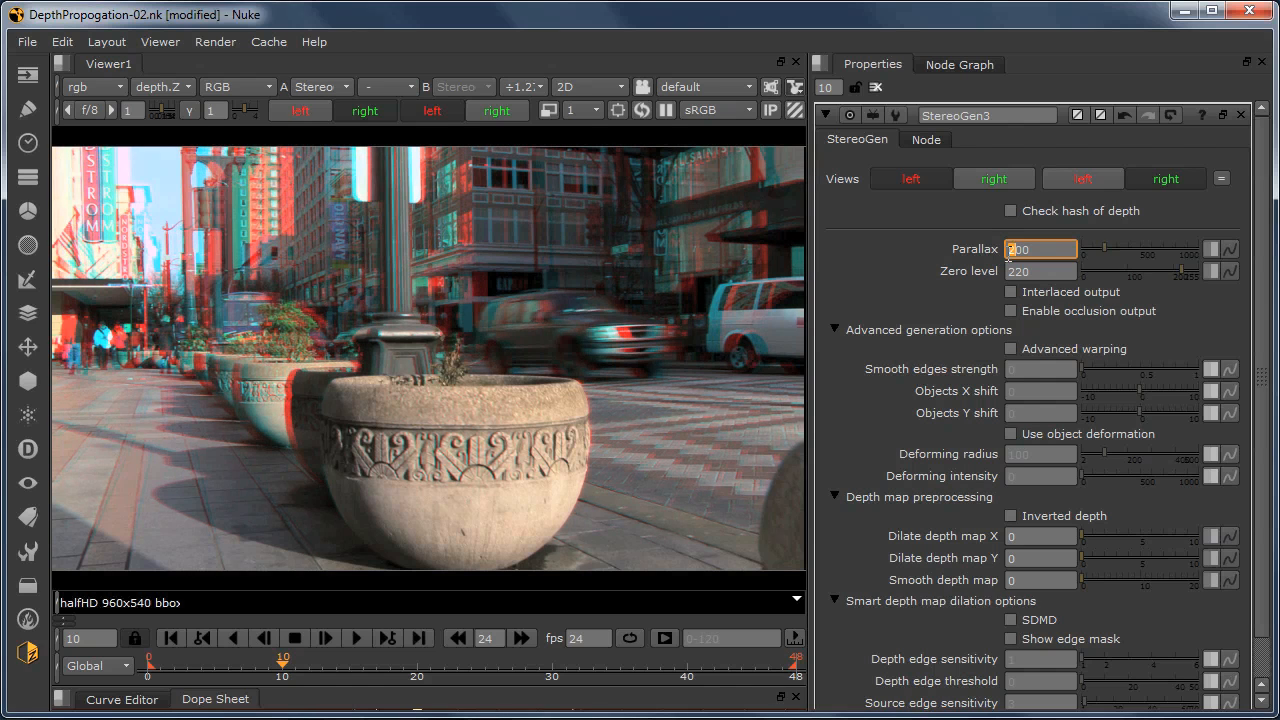